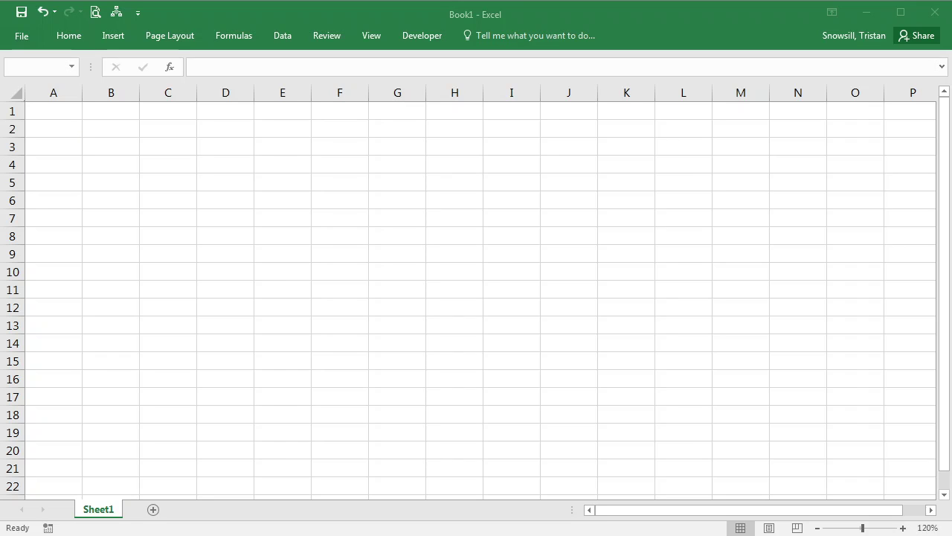
# Paste the copied Rock, Paper, Scissors from/to count table into the sheet starting at A1.
pyautogui.hotkey('ctrl', 'c')
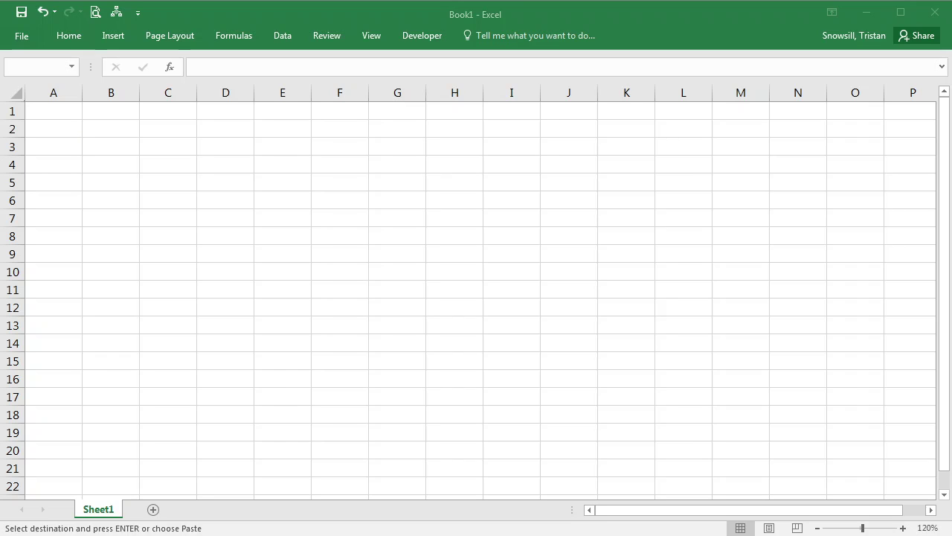
pyautogui.click(51, 111)
pyautogui.hotkey('ctrl', 'v')
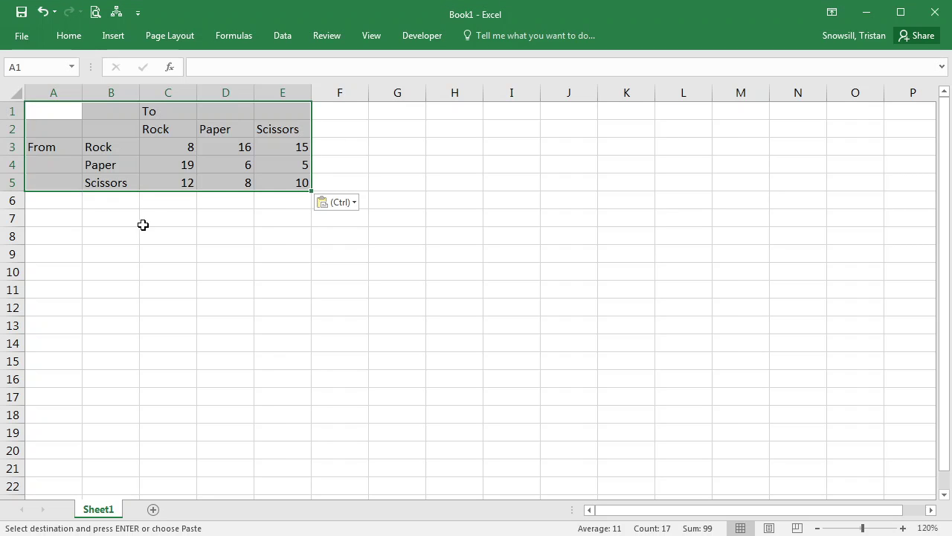
pyautogui.click(303, 183)
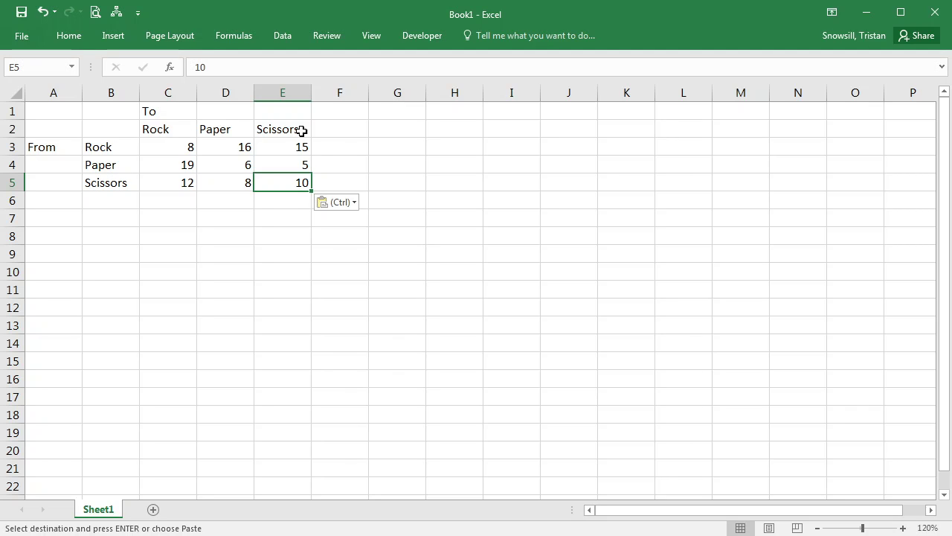
# Add the heading Total in F2, beside the Scissors column of the count table.
pyautogui.click(335, 141)
pyautogui.click(335, 127)
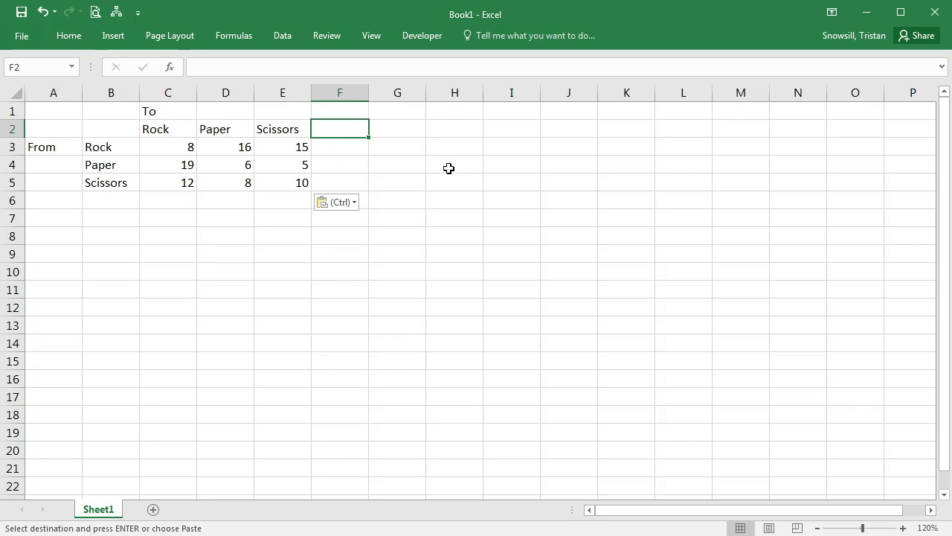
pyautogui.write('Total')
pyautogui.press('Return')
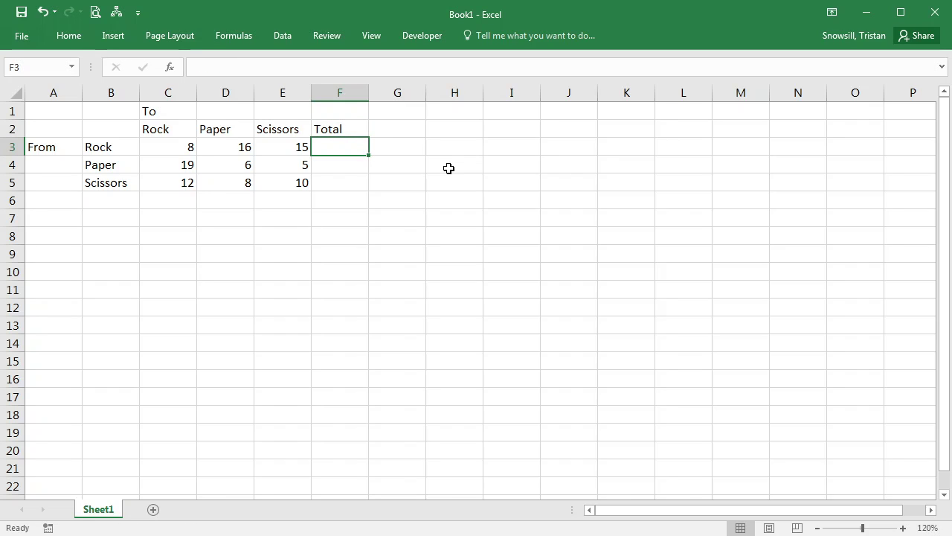
# Sum the Rock row in F3 with =SUM(C3:E3) and fill the formula down to F5.
pyautogui.hotkey('alt', '=')
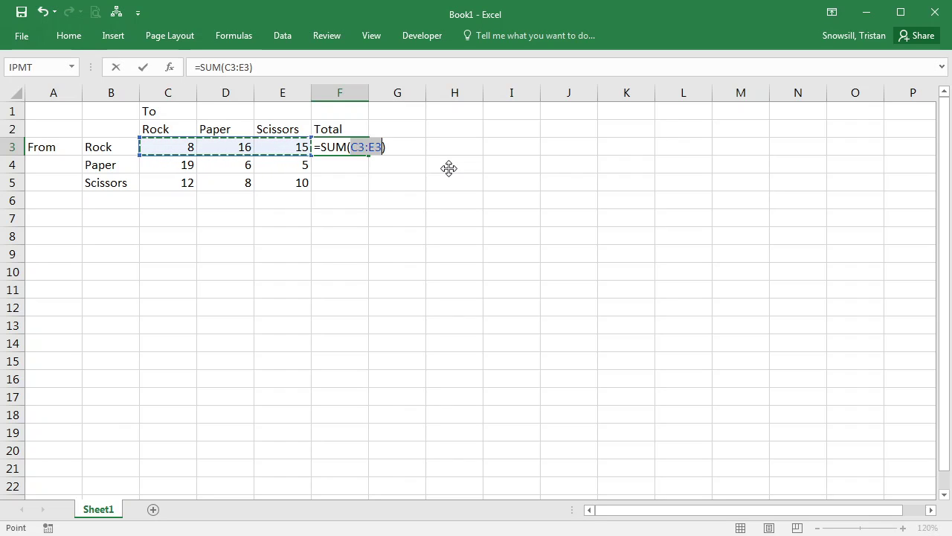
pyautogui.press('Return')
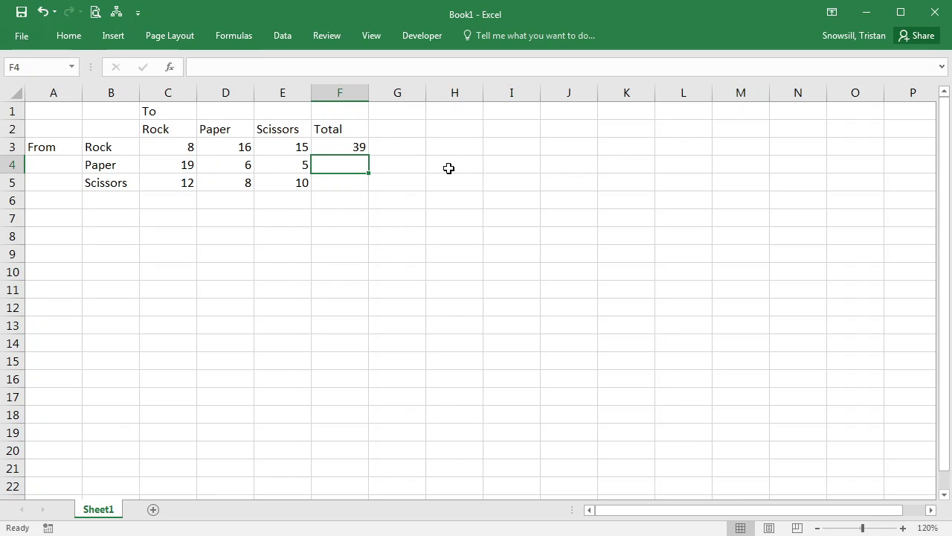
pyautogui.press('Up')
pyautogui.hotkey('shift', 'Down')
pyautogui.hotkey('shift', 'Down')
pyautogui.hotkey('ctrl', 'd')
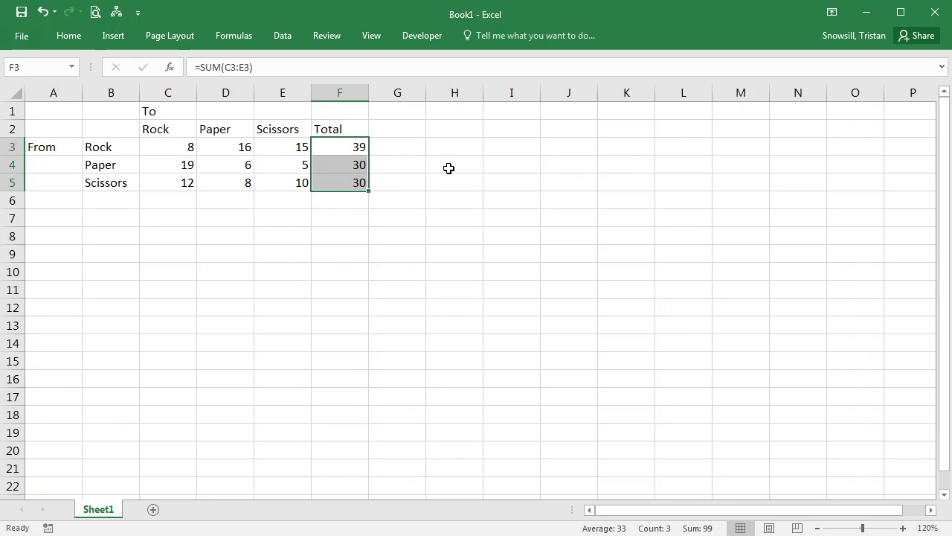
pyautogui.click(342, 181)
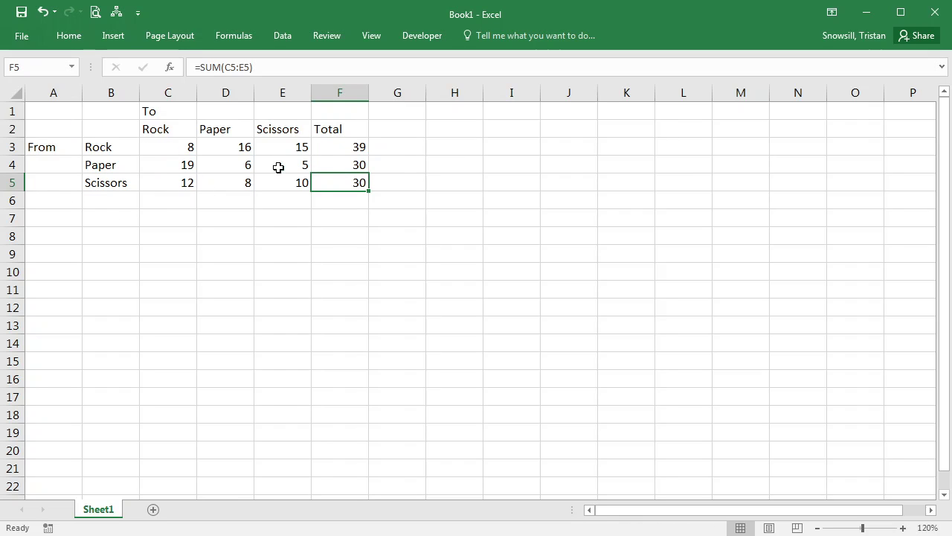
# Duplicate the table A1:F5 at A7 and clear the duplicate's Total column, F8:F11.
pyautogui.moveTo(48, 106); pyautogui.dragTo(358, 187)
pyautogui.hotkey('ctrl', 'c')
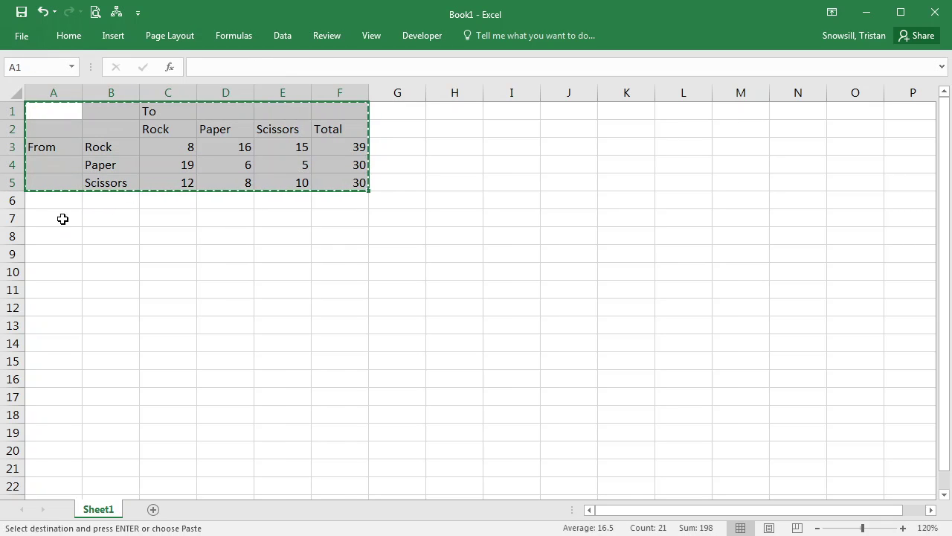
pyautogui.click(55, 220)
pyautogui.hotkey('ctrl', 'v')
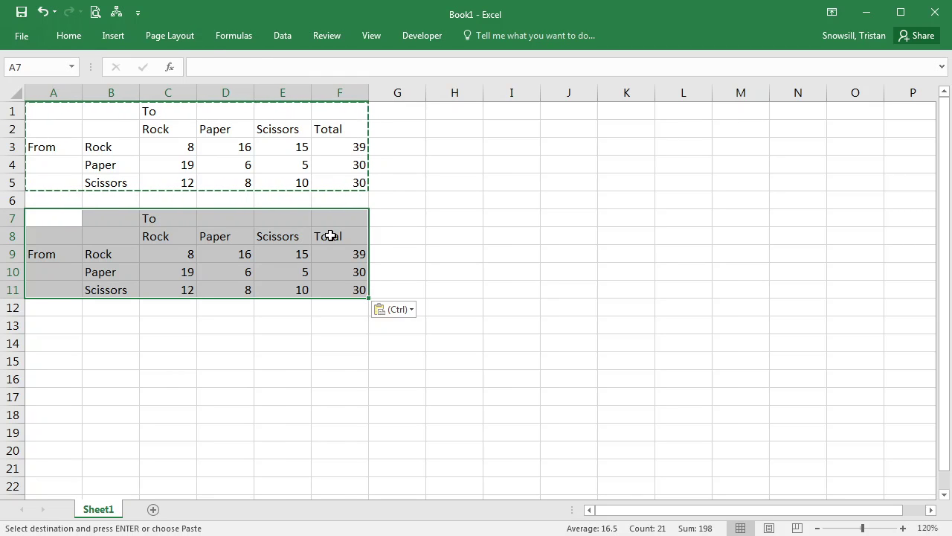
pyautogui.moveTo(330, 234); pyautogui.dragTo(336, 289)
pyautogui.press('Delete')
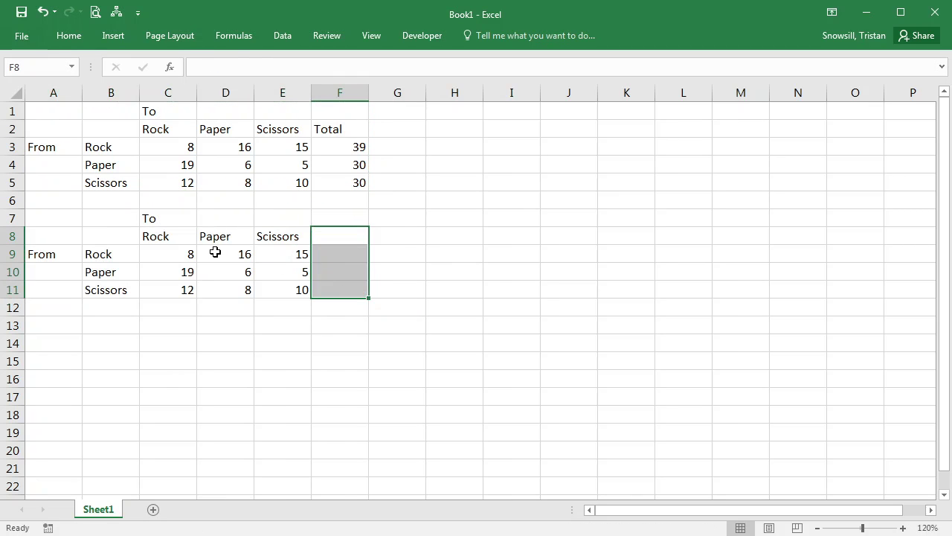
# Enter the formula =C3/$F3 in C9 to divide the Rock-to-Rock count by its row total.
pyautogui.click(167, 253)
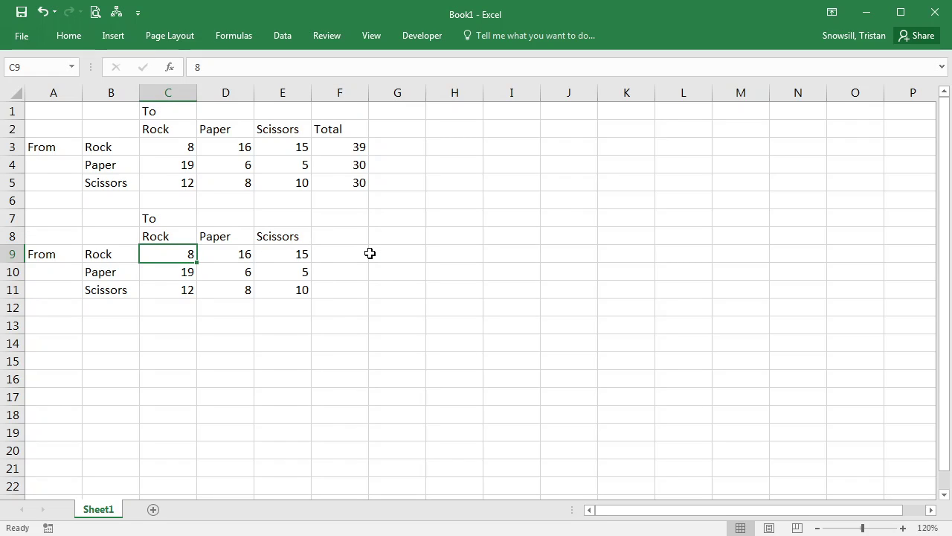
pyautogui.write('=')
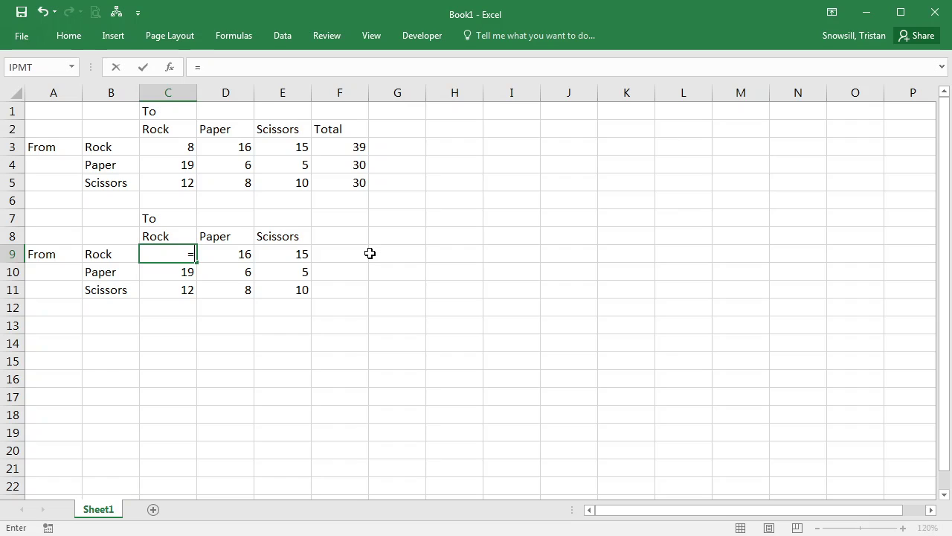
pyautogui.click(162, 145)
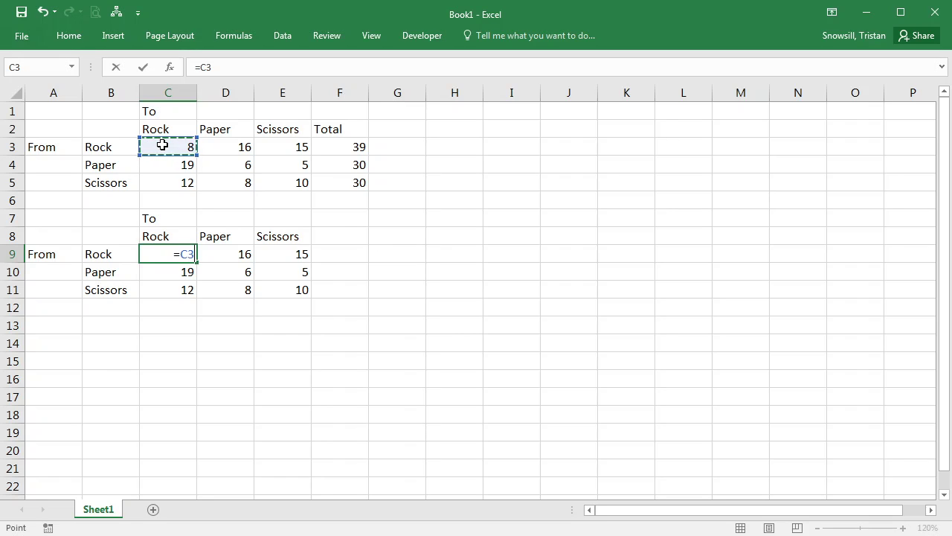
pyautogui.write('/')
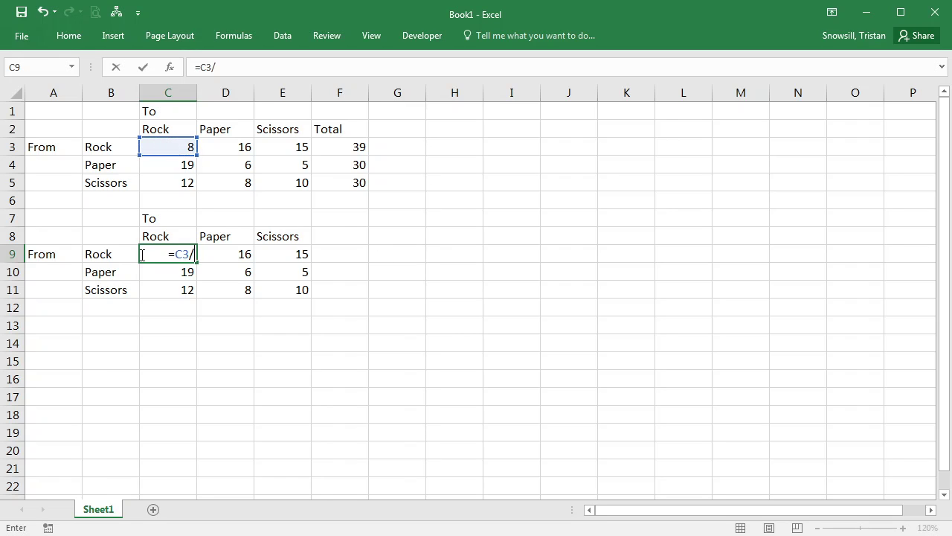
pyautogui.click(341, 149)
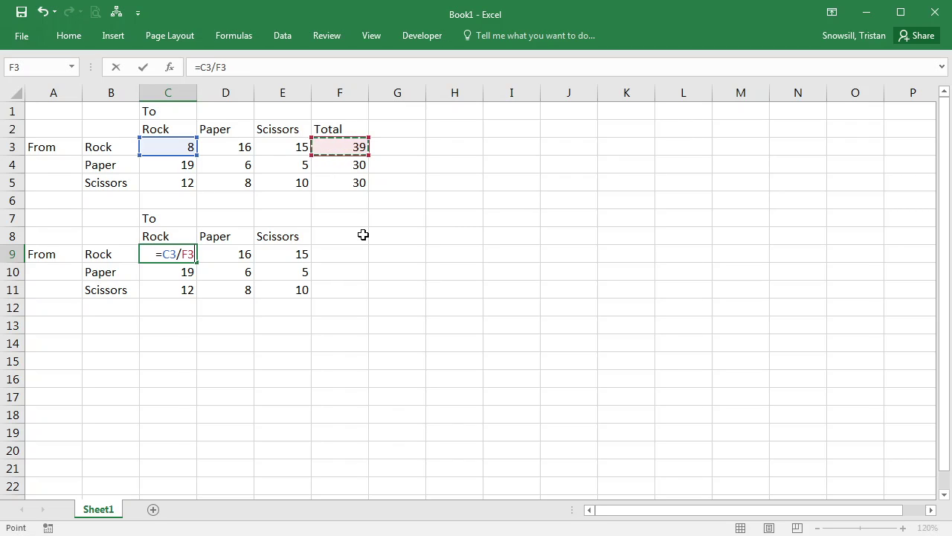
pyautogui.press('F4')
pyautogui.press('F4')
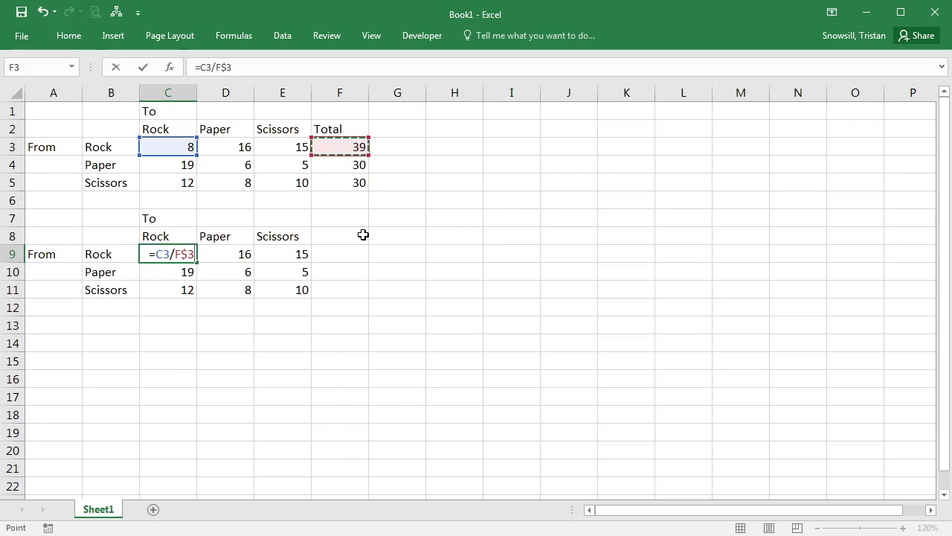
pyautogui.press('F4')
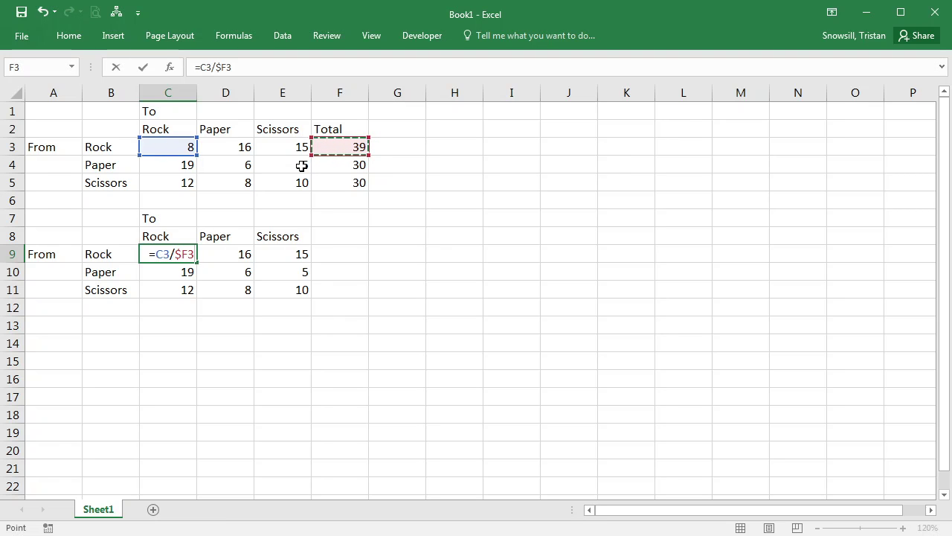
pyautogui.hotkey('ctrl', 'Return')
# Fill the formula from C9 across and down the whole matrix C9:E11.
pyautogui.hotkey('shift', 'Right')
pyautogui.hotkey('shift', 'Right')
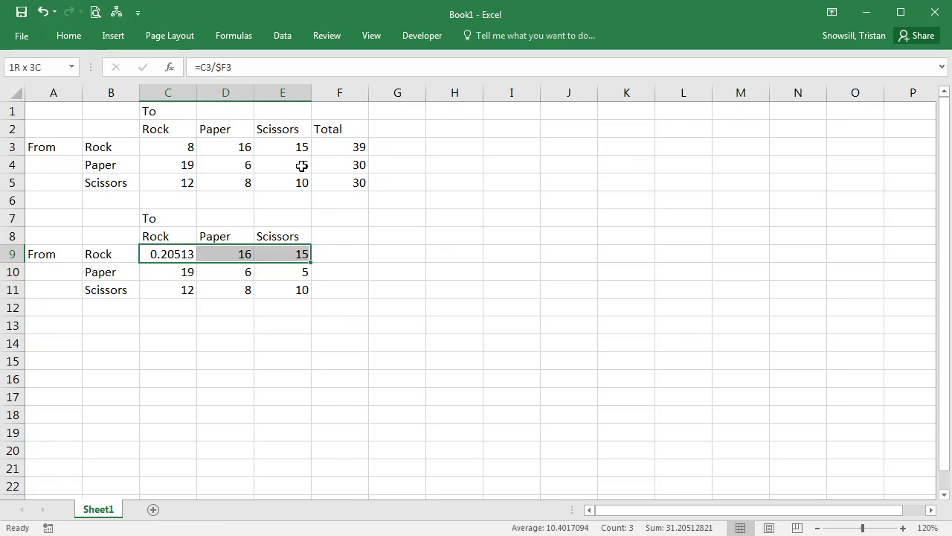
pyautogui.hotkey('shift', 'Down')
pyautogui.hotkey('shift', 'Down')
pyautogui.hotkey('ctrl', 'r')
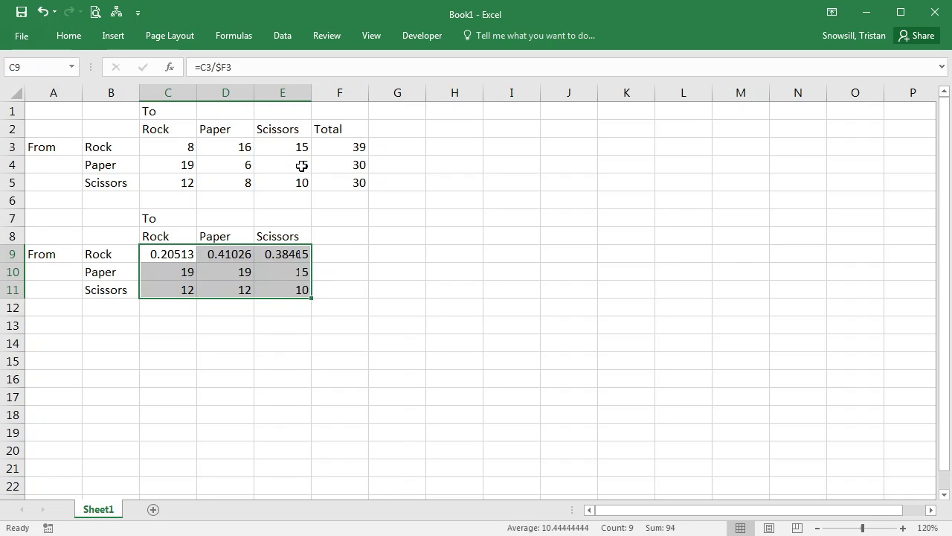
pyautogui.hotkey('ctrl', 'd')
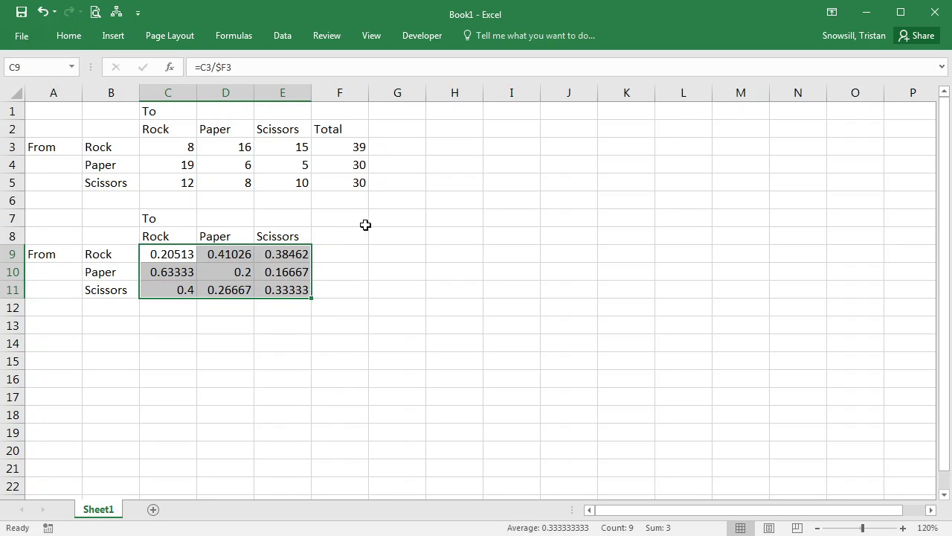
# Check the sum of each probability row in C9:E11.
pyautogui.click(285, 255)
pyautogui.moveTo(169, 254); pyautogui.dragTo(290, 255)
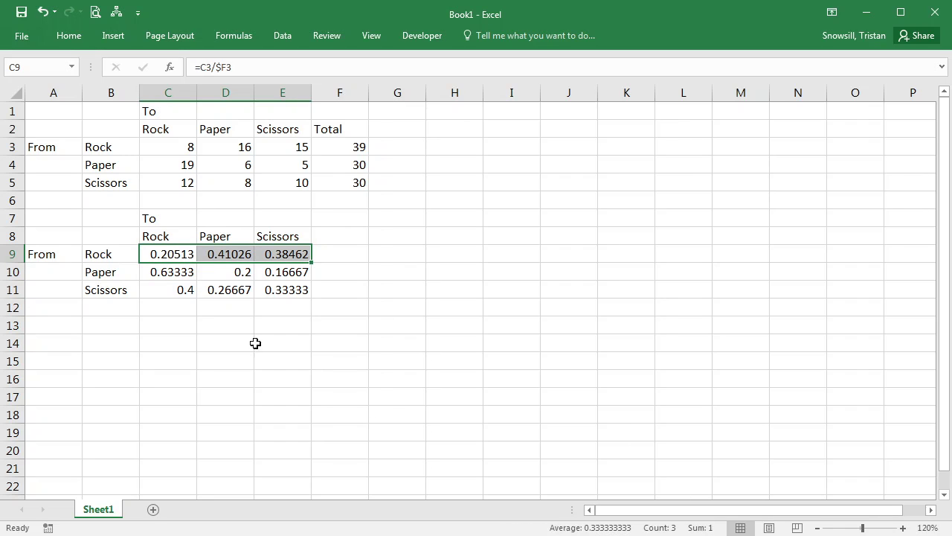
pyautogui.moveTo(184, 273); pyautogui.dragTo(260, 275)
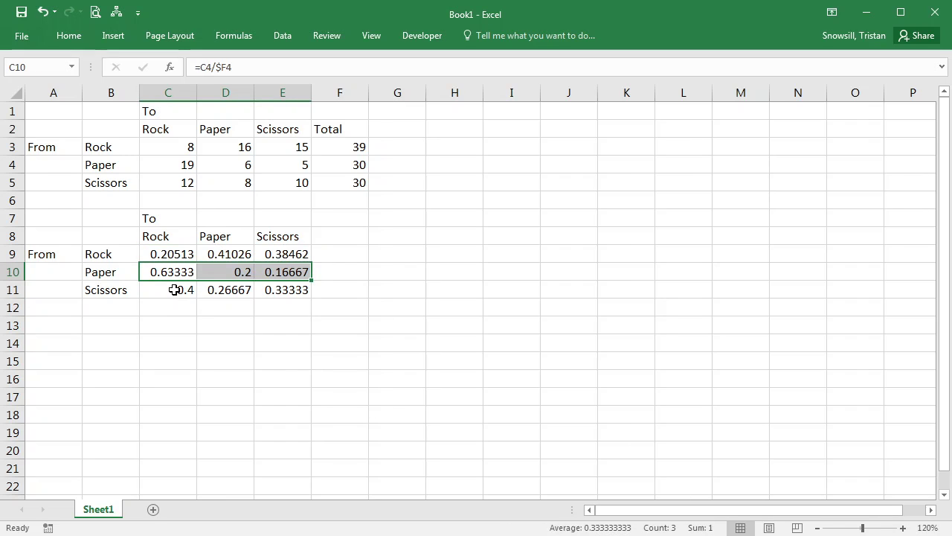
pyautogui.moveTo(170, 290); pyautogui.dragTo(301, 288)
pyautogui.click(350, 253)
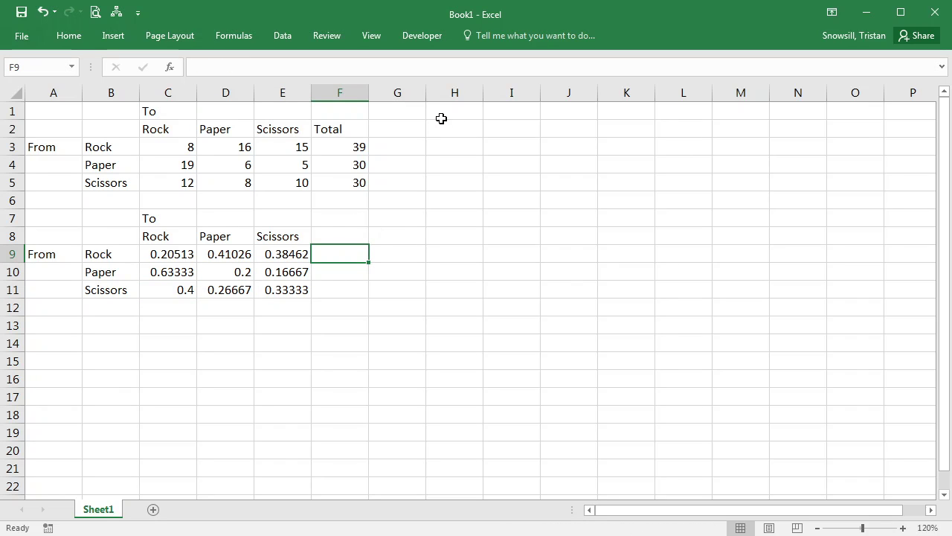
# Add a Round heading in H1 and number the rounds 1 to 20 in H2:H21.
pyautogui.click(453, 113)
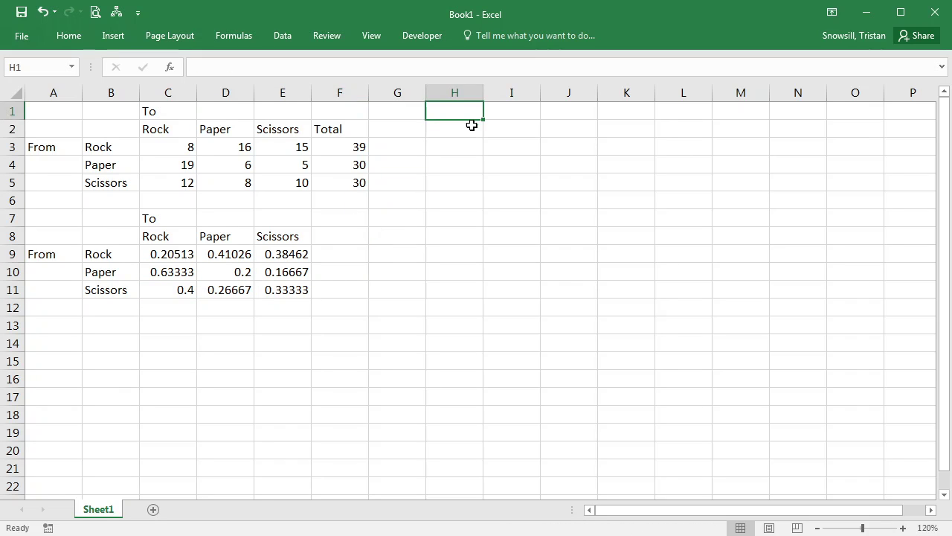
pyautogui.write('Round')
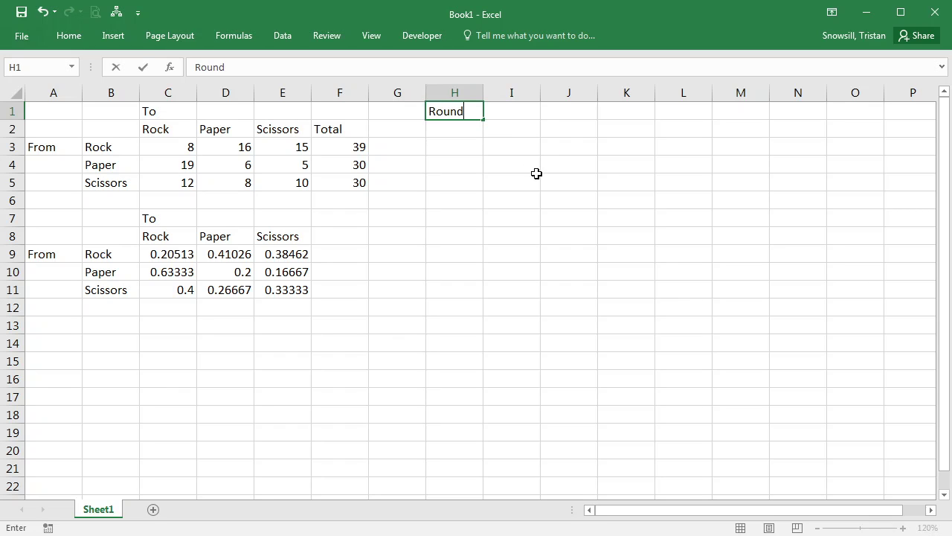
pyautogui.press('Return')
pyautogui.write('1')
pyautogui.press('Return')
pyautogui.write('2')
pyautogui.press('Return')
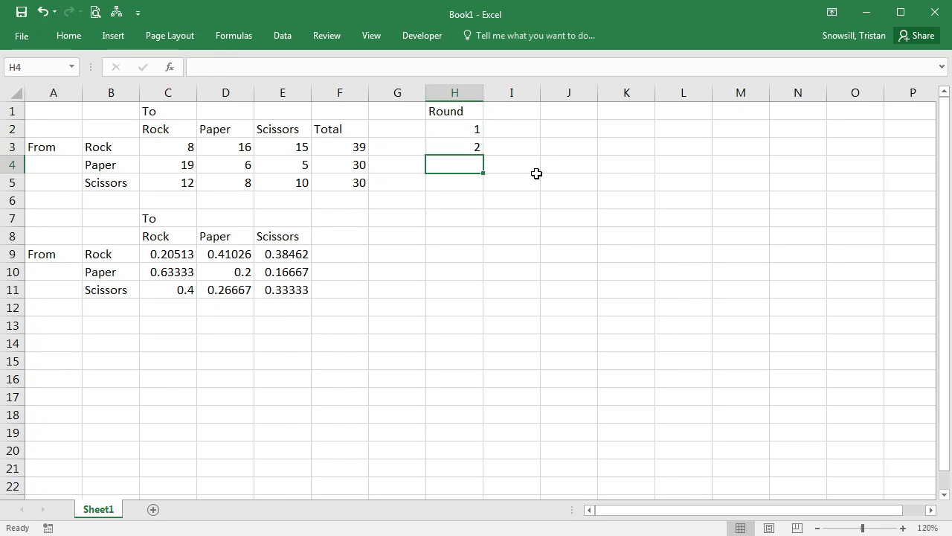
pyautogui.moveTo(464, 130); pyautogui.dragTo(489, 478)
# Enter the headings Rock, Paper and Scissors in I1:K1.
pyautogui.click(512, 112)
pyautogui.write('Rock')
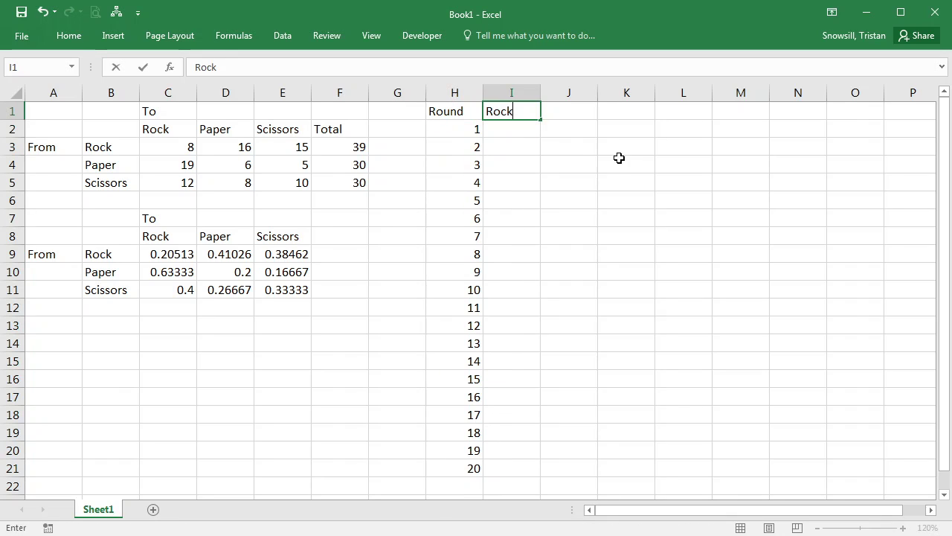
pyautogui.press('Tab')
pyautogui.write('Paper')
pyautogui.press('Tab')
pyautogui.write('Scis')
pyautogui.press('Tab')
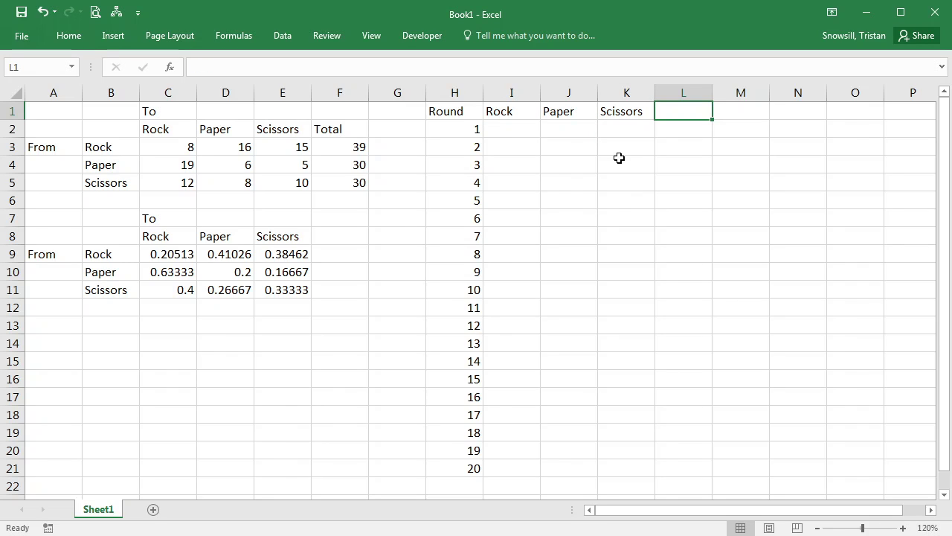
# Set the round 1 starting values to 1000 for Rock, 0 for Paper and 0 for Scissors.
pyautogui.click(532, 129)
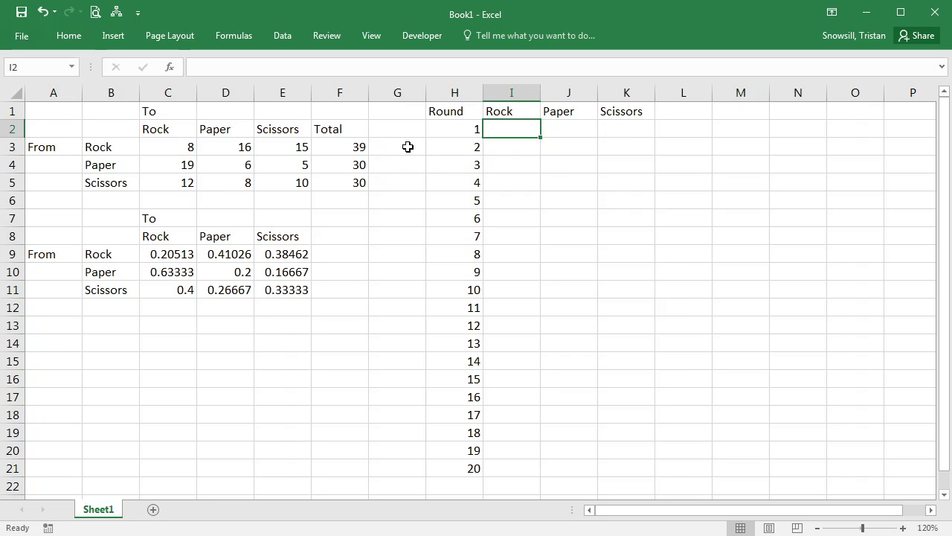
pyautogui.write('1000')
pyautogui.press('Tab')
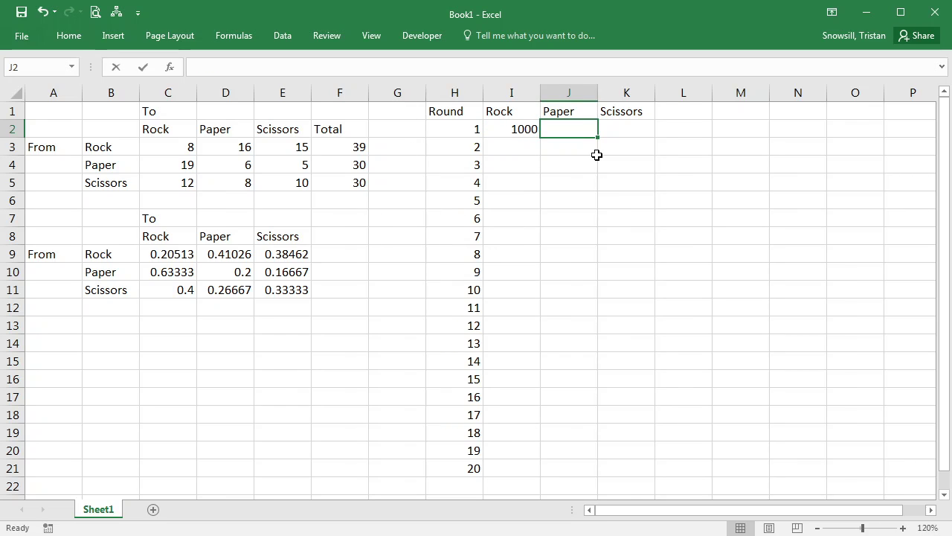
pyautogui.write('0')
pyautogui.press('Tab')
pyautogui.write('0')
pyautogui.press('Tab')
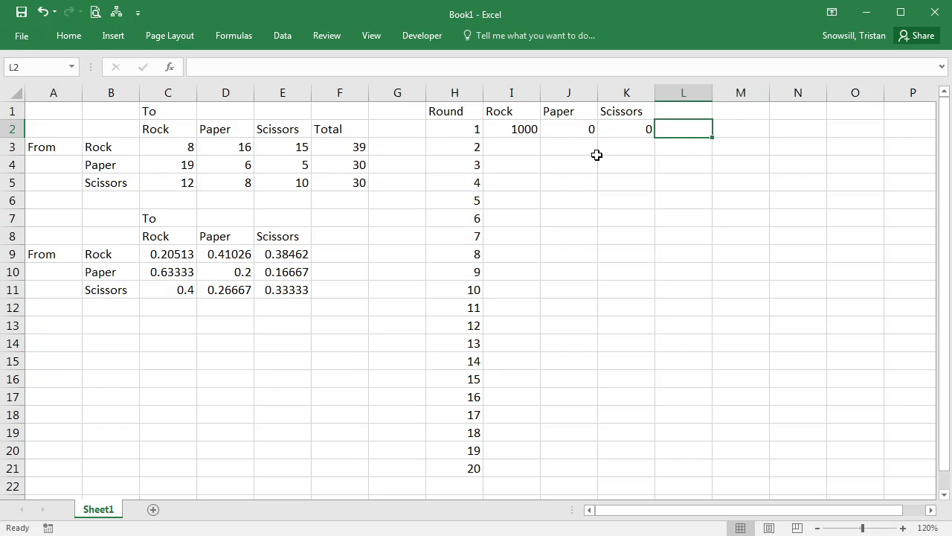
# Enter the round 2 Rock formula =I2*$C$9+J2*$C$10+K2*$C$11 in I3, using the Rock column of the probability matrix.
pyautogui.click(514, 144)
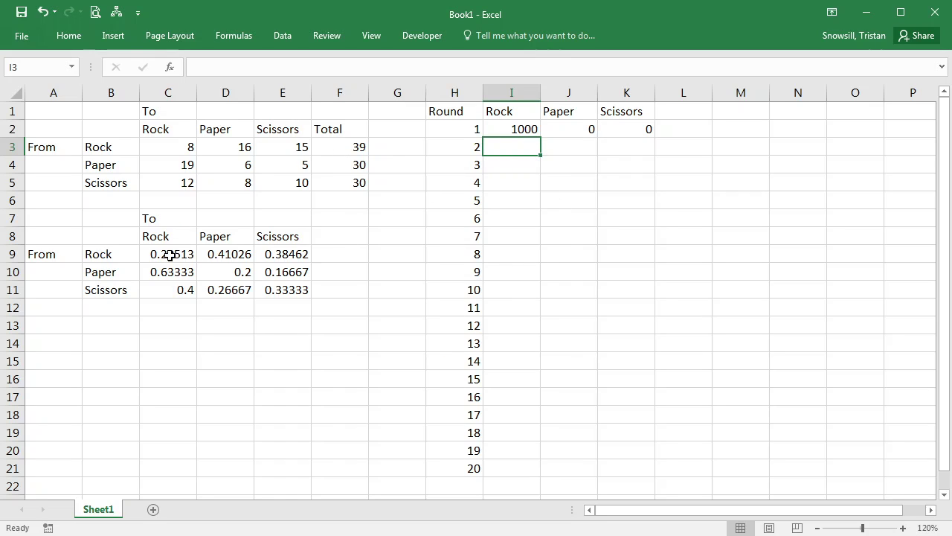
pyautogui.moveTo(170, 250); pyautogui.dragTo(174, 288)
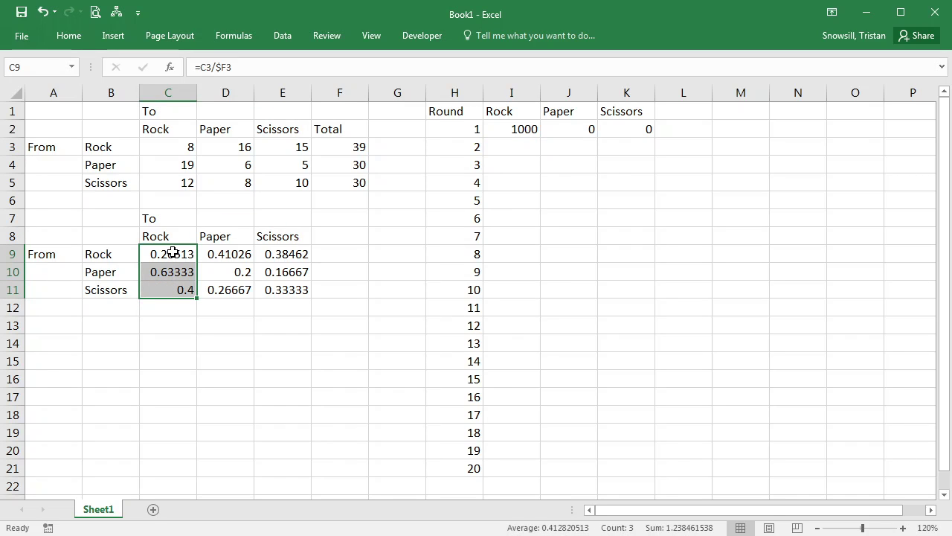
pyautogui.click(173, 251)
pyautogui.click(509, 151)
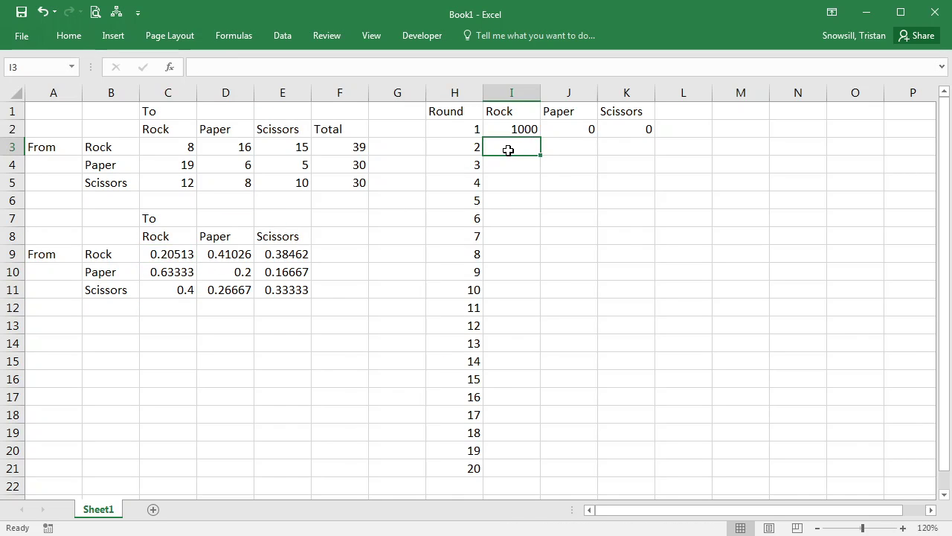
pyautogui.write('=')
pyautogui.click(516, 128)
pyautogui.write('*')
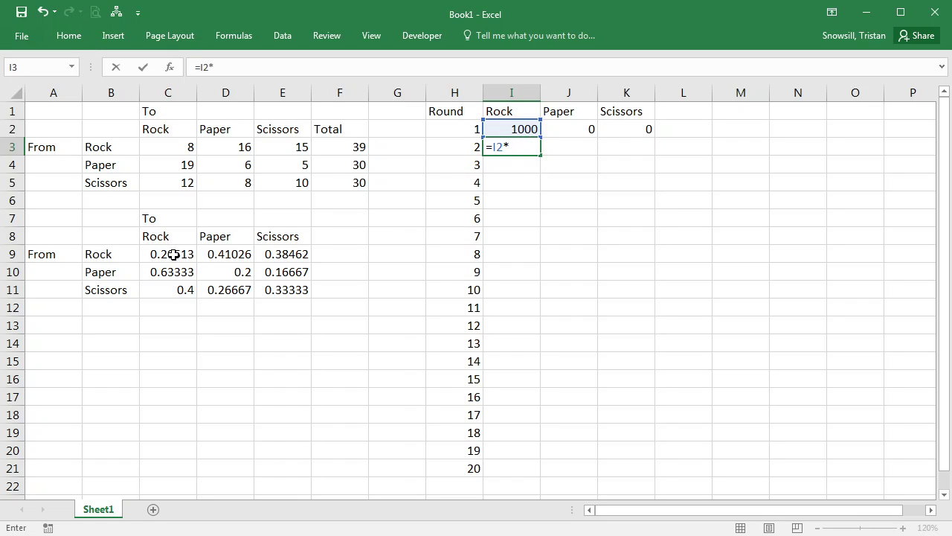
pyautogui.click(171, 253)
pyautogui.press('F4')
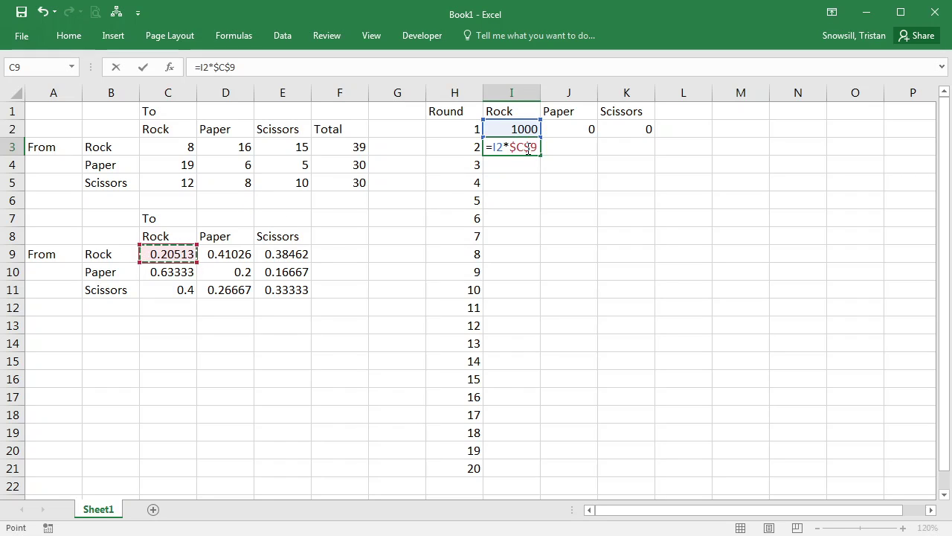
pyautogui.write('+')
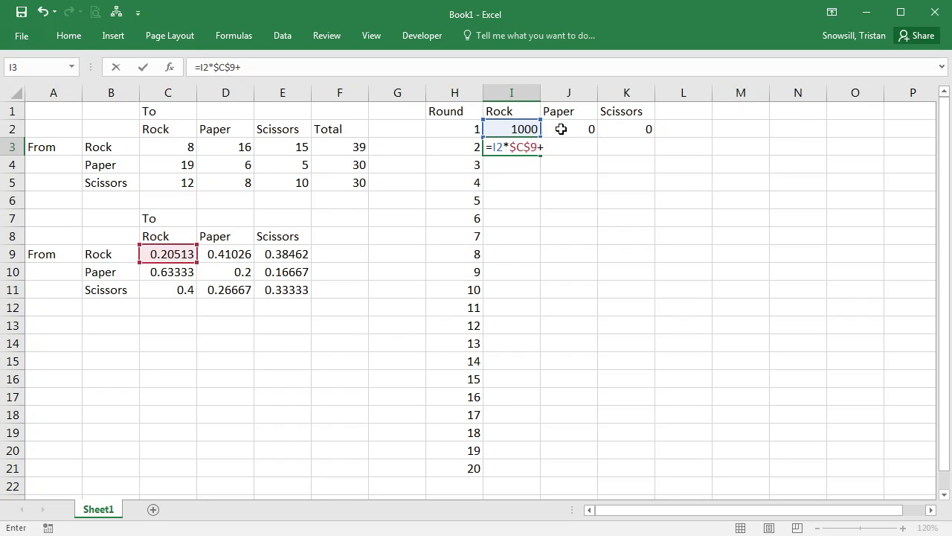
pyautogui.click(561, 129)
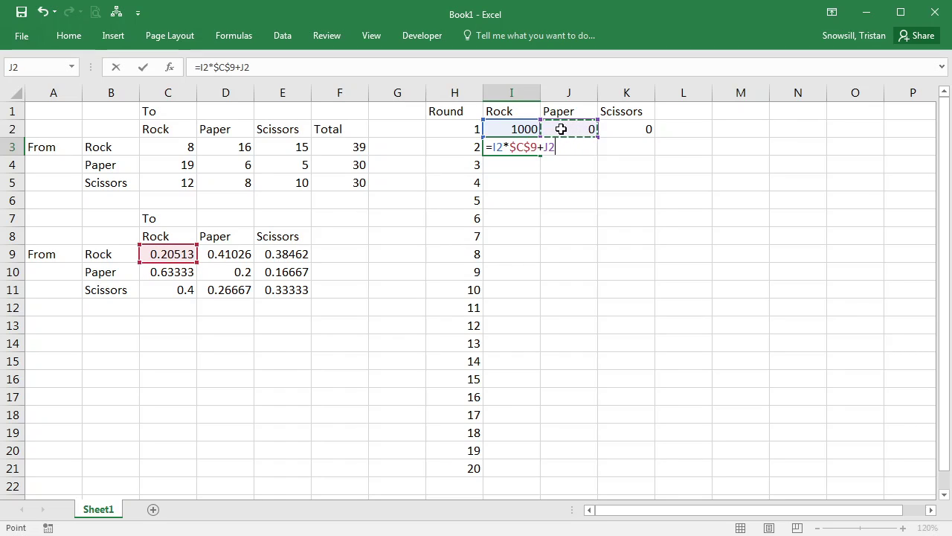
pyautogui.write('*')
pyautogui.click(164, 273)
pyautogui.press('F4')
pyautogui.write('+')
pyautogui.click(619, 124)
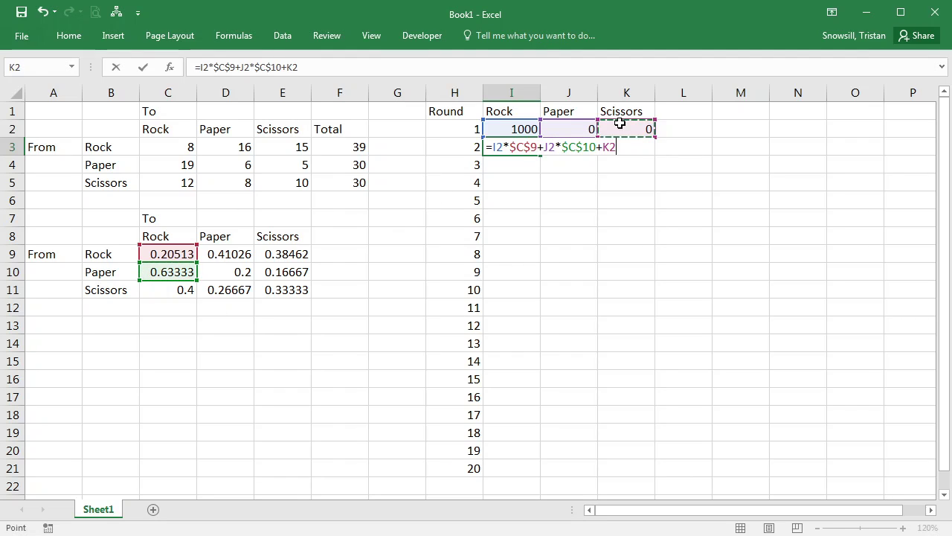
pyautogui.write('*')
pyautogui.click(162, 293)
pyautogui.press('F4')
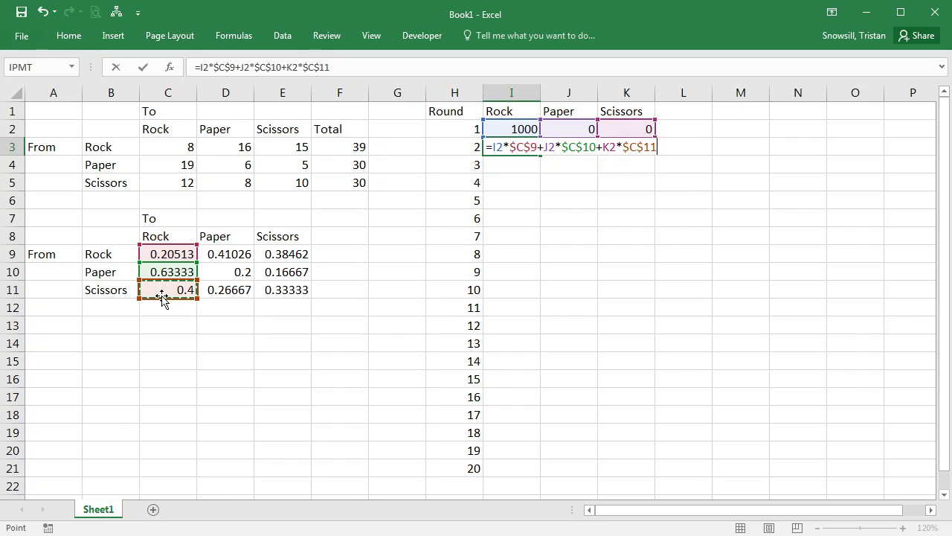
pyautogui.press('Return')
pyautogui.press('Up')
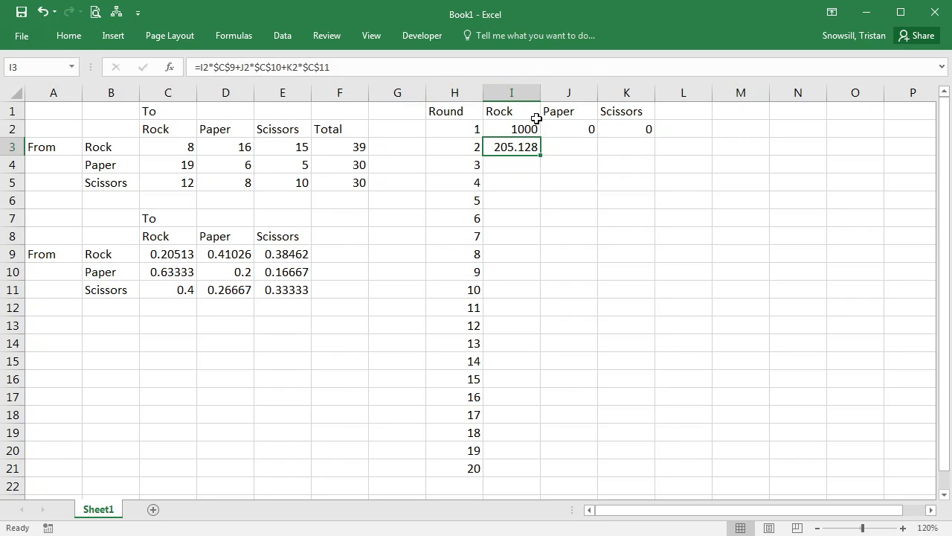
# Enter the round 2 Paper formula =I2*$D$9+J2*$D$10+K2*$D$11 in J3, using the matrix's Paper column.
pyautogui.click(570, 140)
pyautogui.write('=')
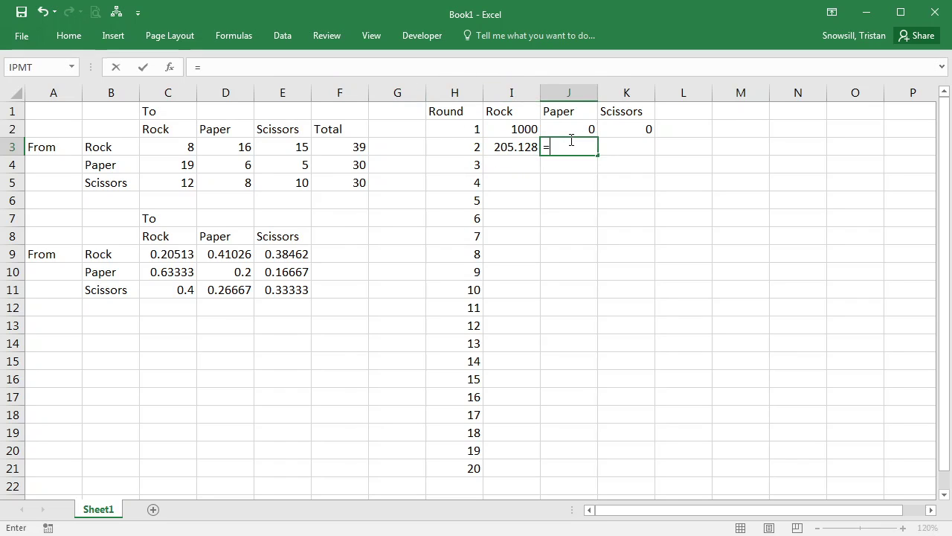
pyautogui.click(526, 128)
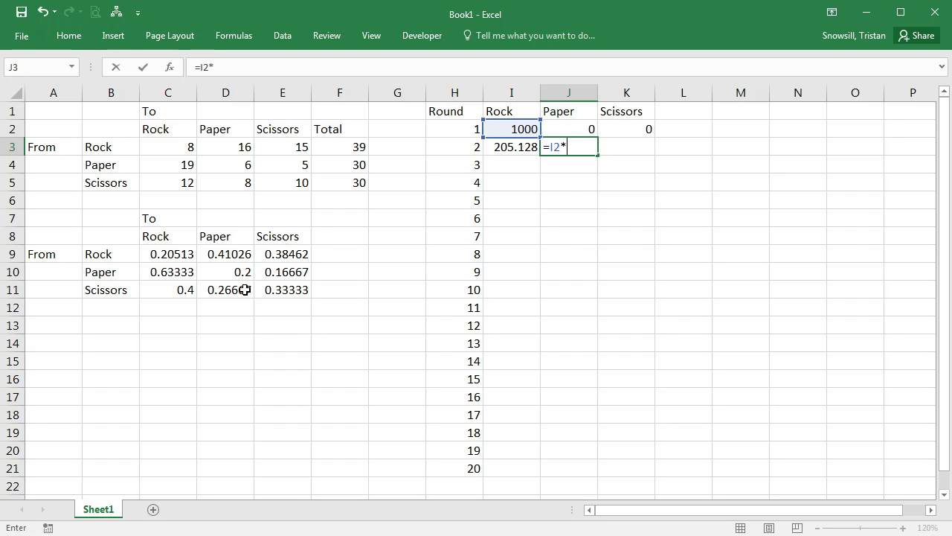
pyautogui.click(227, 254)
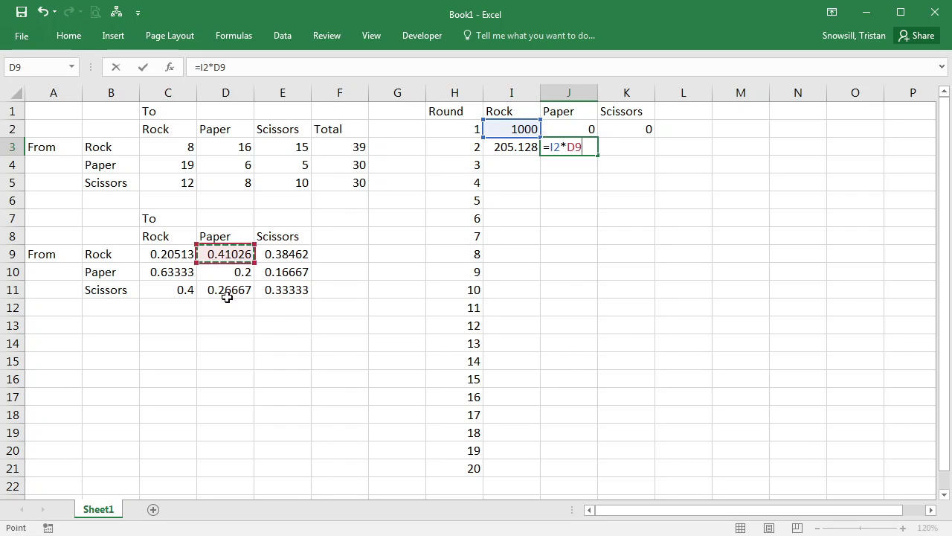
pyautogui.press('F4')
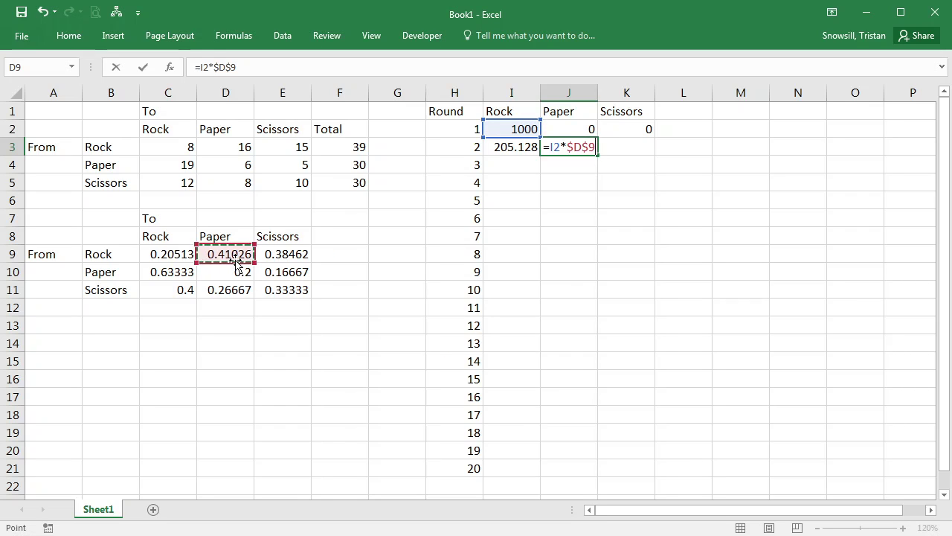
pyautogui.write('+')
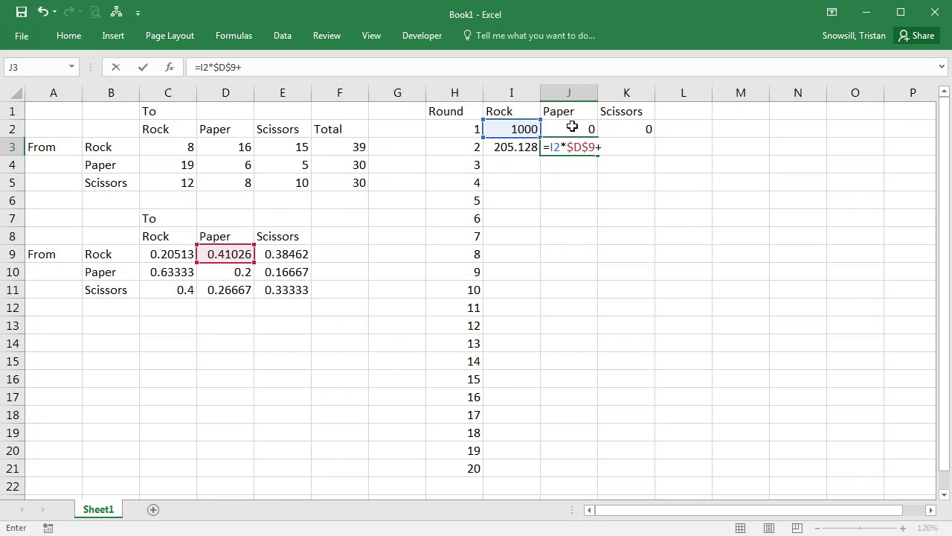
pyautogui.click(572, 127)
pyautogui.write('*')
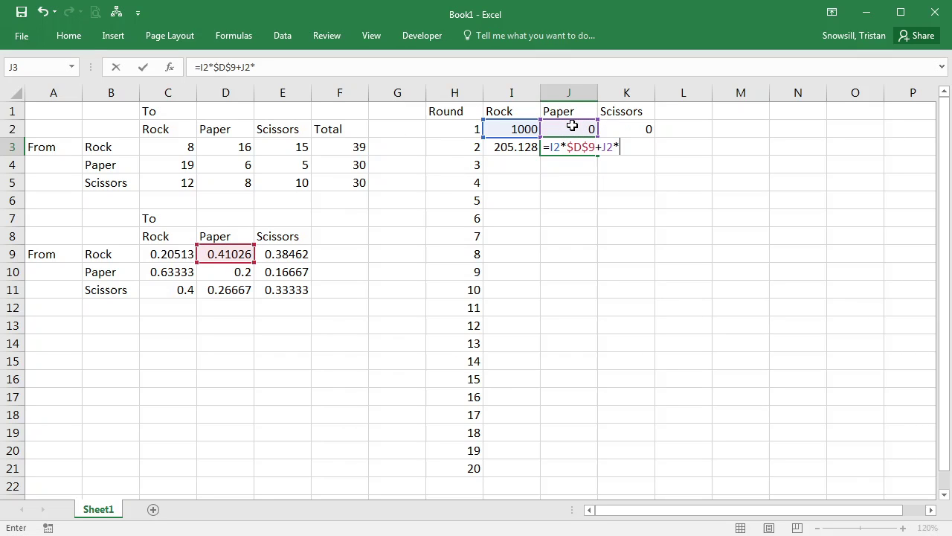
pyautogui.click(232, 282)
pyautogui.click(233, 271)
pyautogui.press('F4')
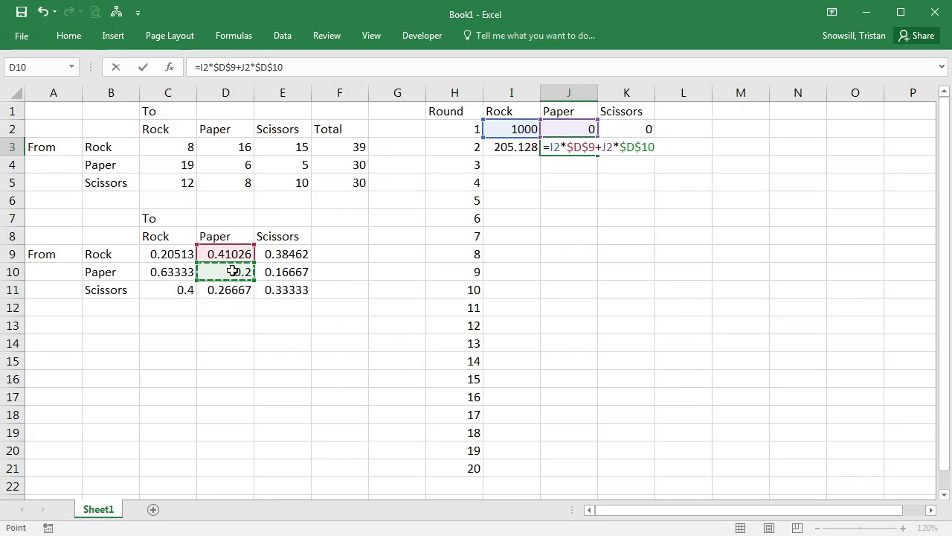
pyautogui.write('+')
pyautogui.click(612, 128)
pyautogui.write('*')
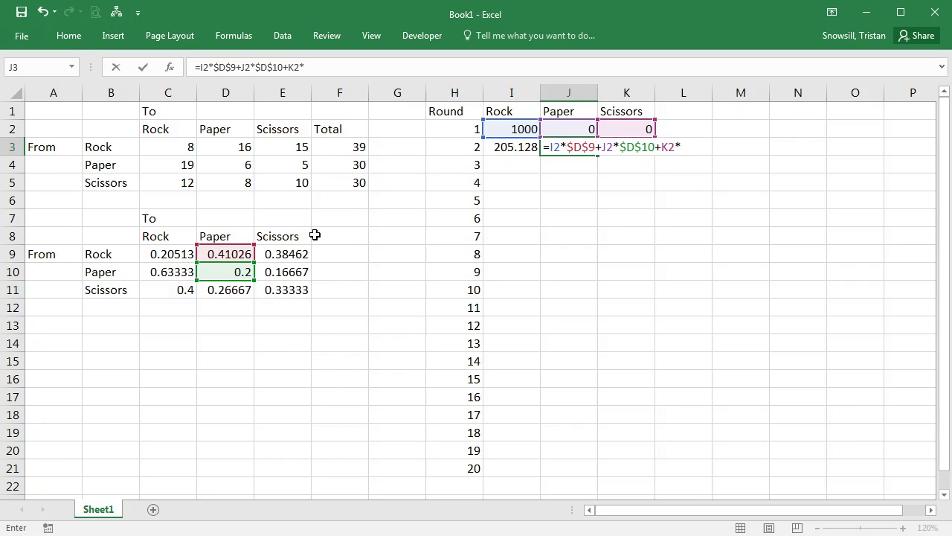
pyautogui.click(231, 289)
pyautogui.press('F4')
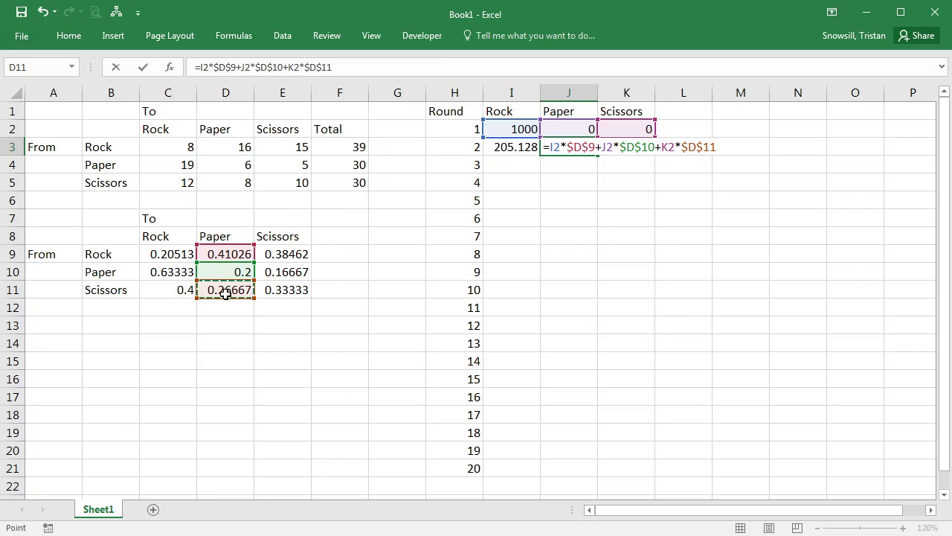
pyautogui.press('Return')
# Enter the round 2 Scissors formula =I2*$E$9+J2*$E$10+K2*$E$11 in K3, using the matrix's Scissors column.
pyautogui.press('Up')
pyautogui.press('Right')
pyautogui.press('Right')
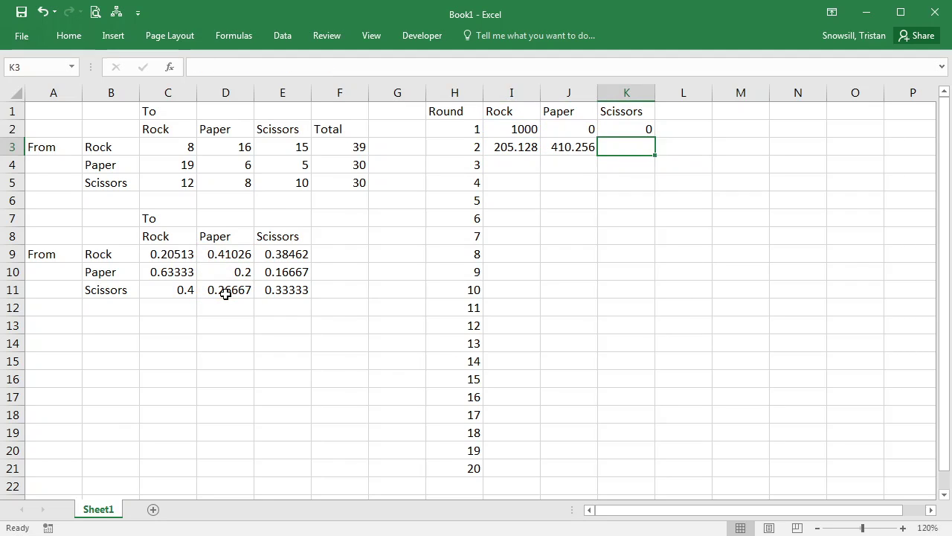
pyautogui.write('=')
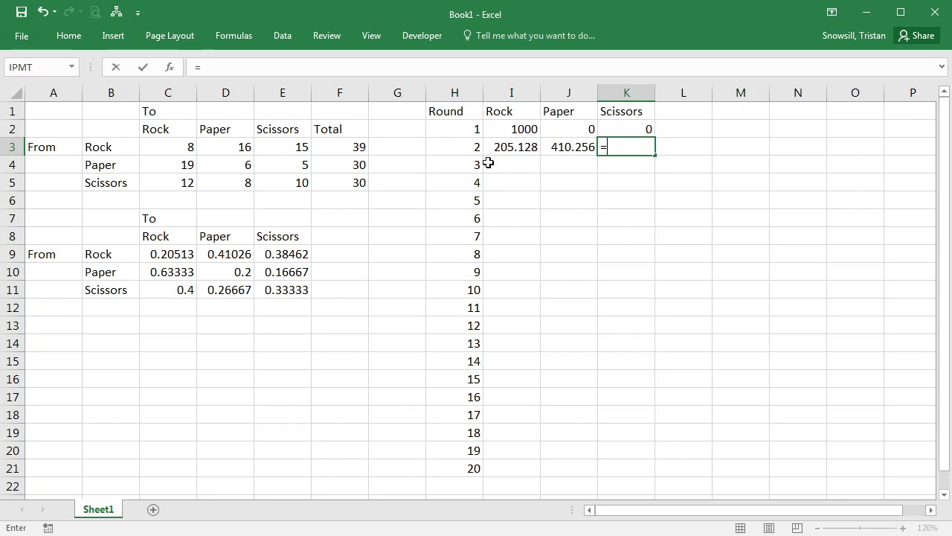
pyautogui.click(511, 131)
pyautogui.write('*')
pyautogui.click(273, 254)
pyautogui.press('F4')
pyautogui.write('+')
pyautogui.click(278, 271)
pyautogui.write('*')
pyautogui.press('BackSpace')
pyautogui.press('BackSpace')
pyautogui.press('BackSpace')
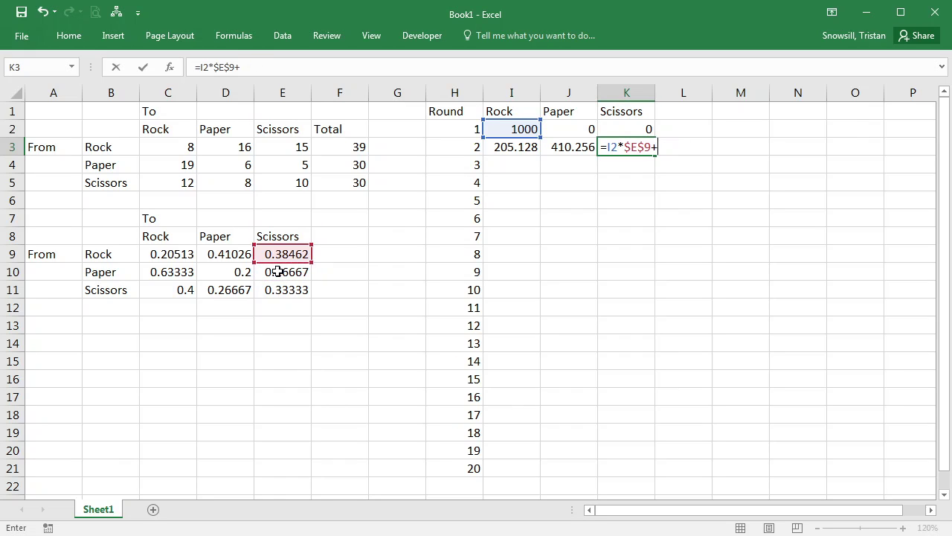
pyautogui.click(562, 128)
pyautogui.write('*')
pyautogui.click(297, 274)
pyautogui.press('F4')
pyautogui.write('+')
pyautogui.click(612, 130)
pyautogui.write('*')
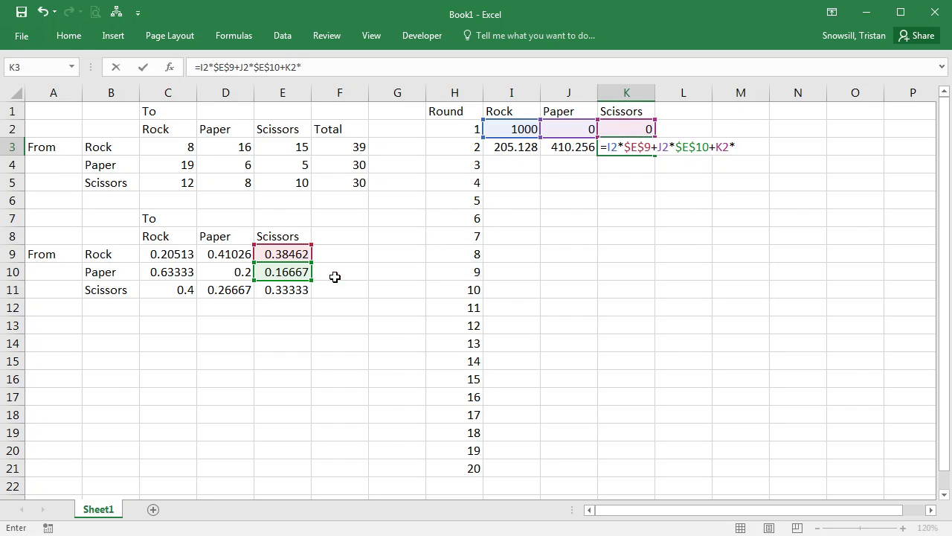
pyautogui.click(294, 289)
pyautogui.press('F4')
pyautogui.press('Return')
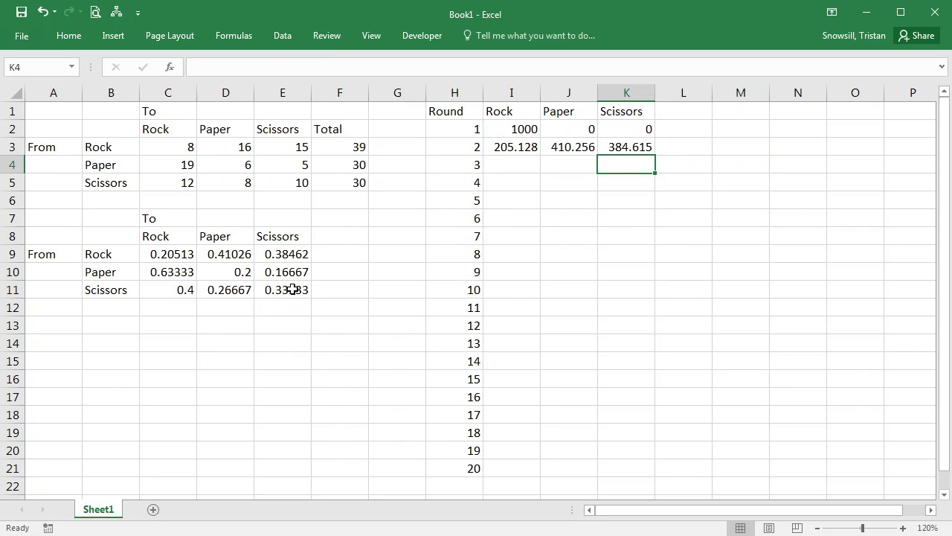
# Check the sum of the round 2 values, and fill the I3:K3 formulas down through round 20 in row 21.
pyautogui.moveTo(507, 148); pyautogui.dragTo(619, 146)
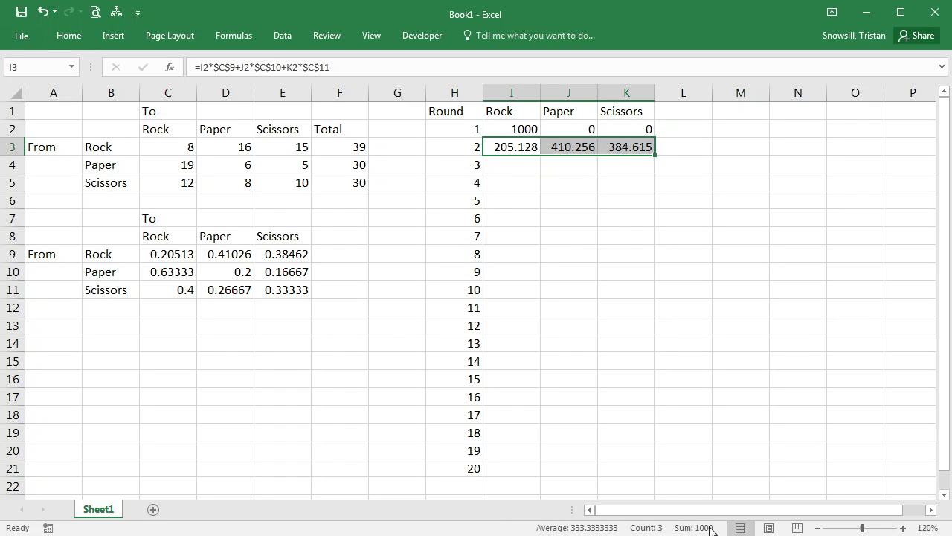
pyautogui.keyDown('shift'); pyautogui.click(623, 464); pyautogui.keyUp('shift')
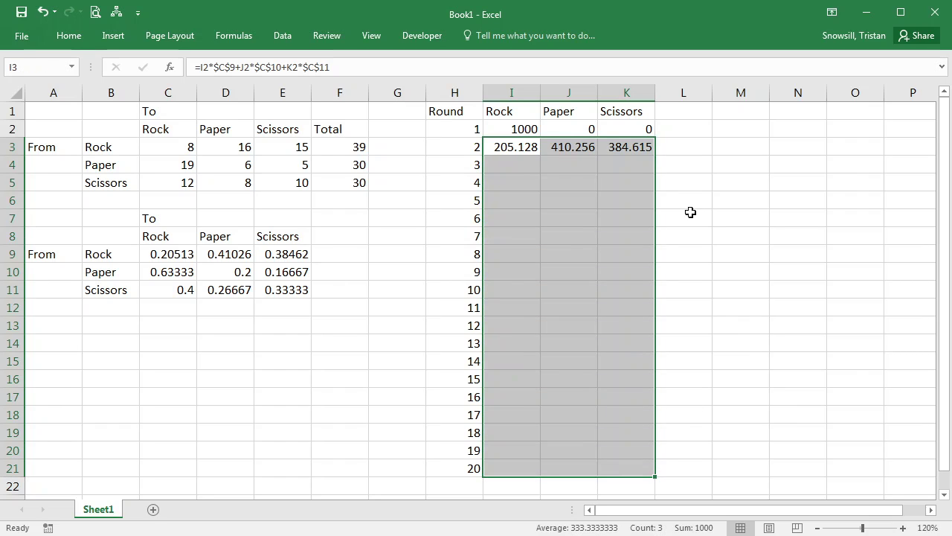
pyautogui.hotkey('ctrl', 'd')
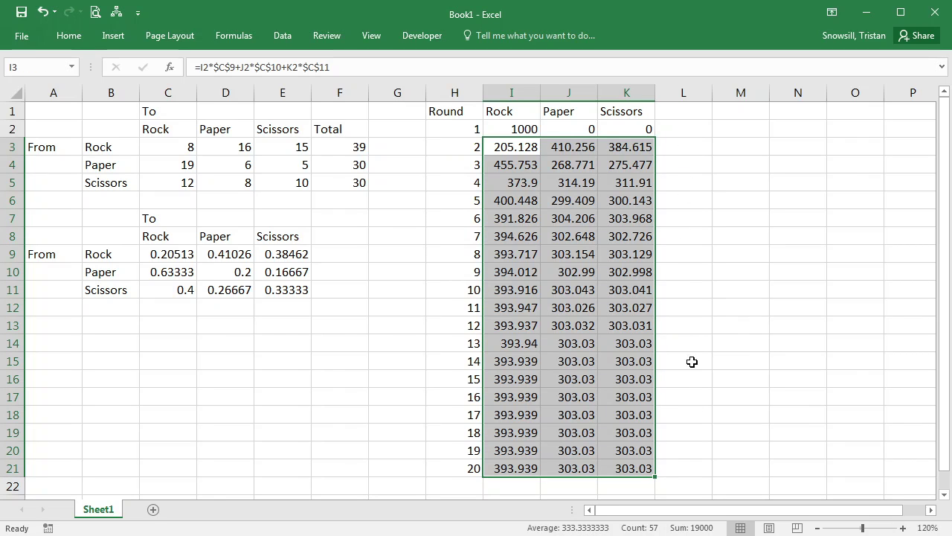
pyautogui.click(668, 462)
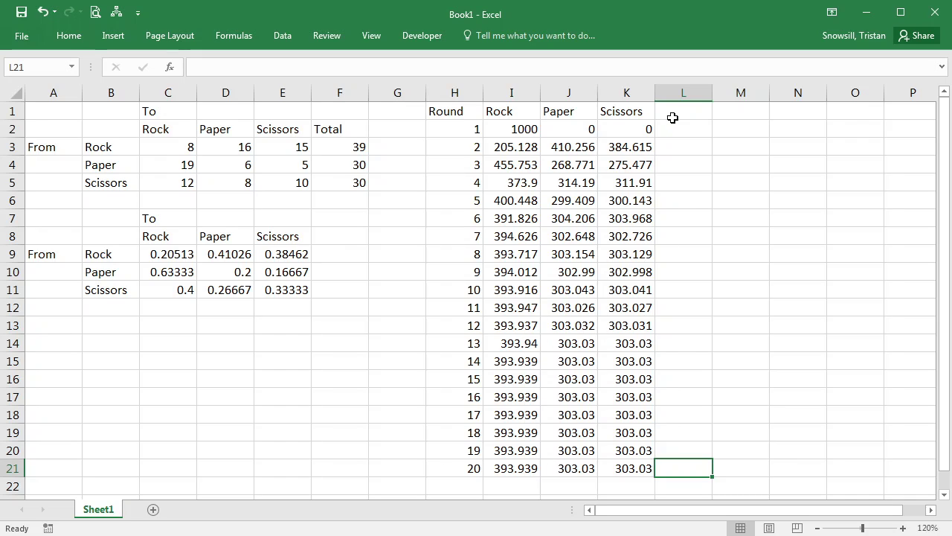
# Examine the Rock starting value in I2 and the round 2 formulas in I3:K3.
pyautogui.click(518, 131)
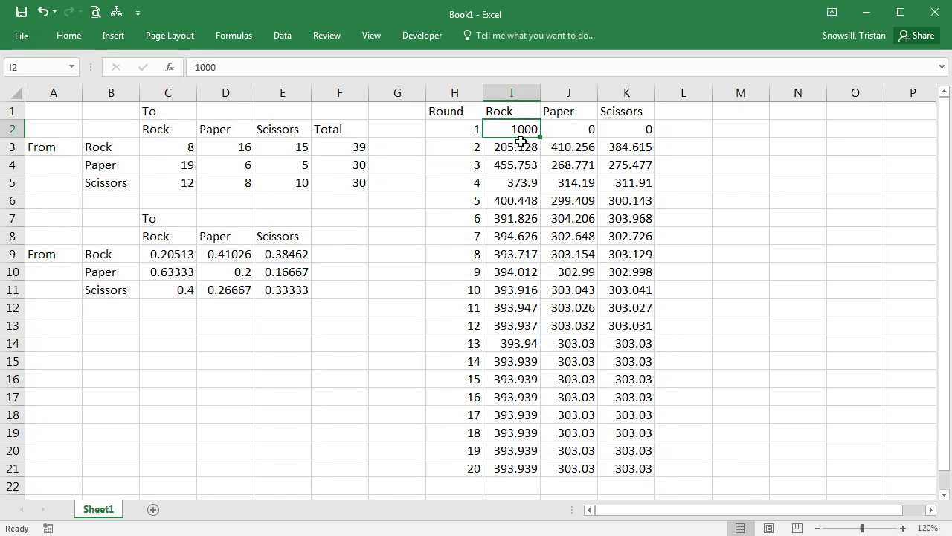
pyautogui.click(518, 143)
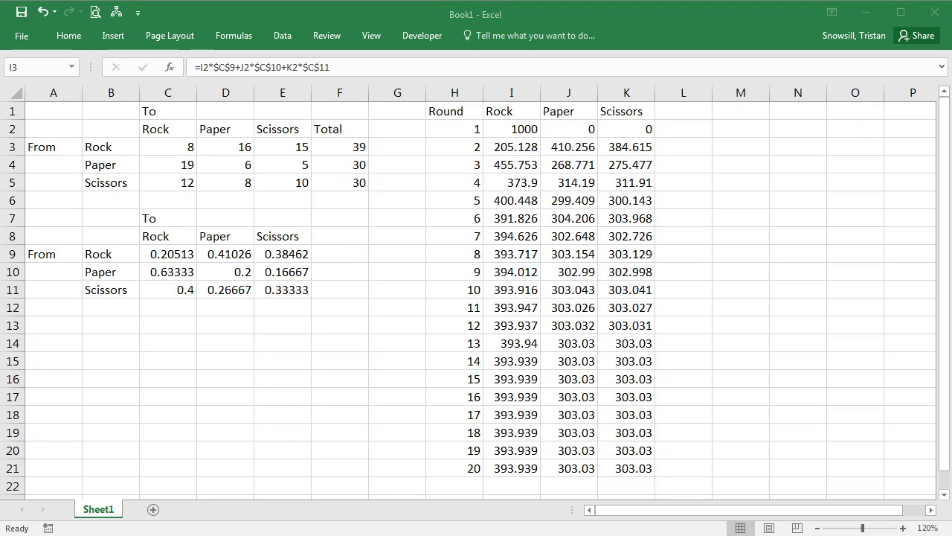
pyautogui.click(514, 145)
pyautogui.click(572, 146)
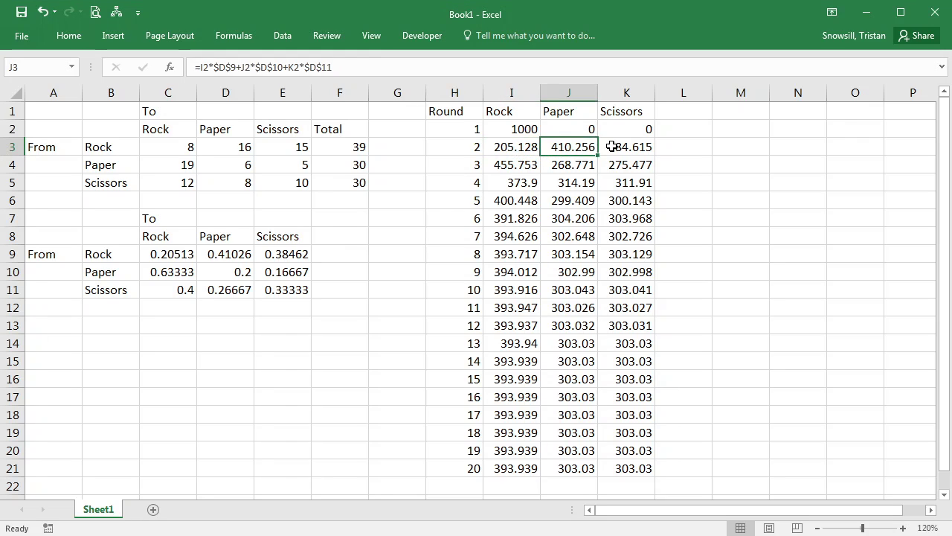
pyautogui.click(615, 146)
pyautogui.click(520, 146)
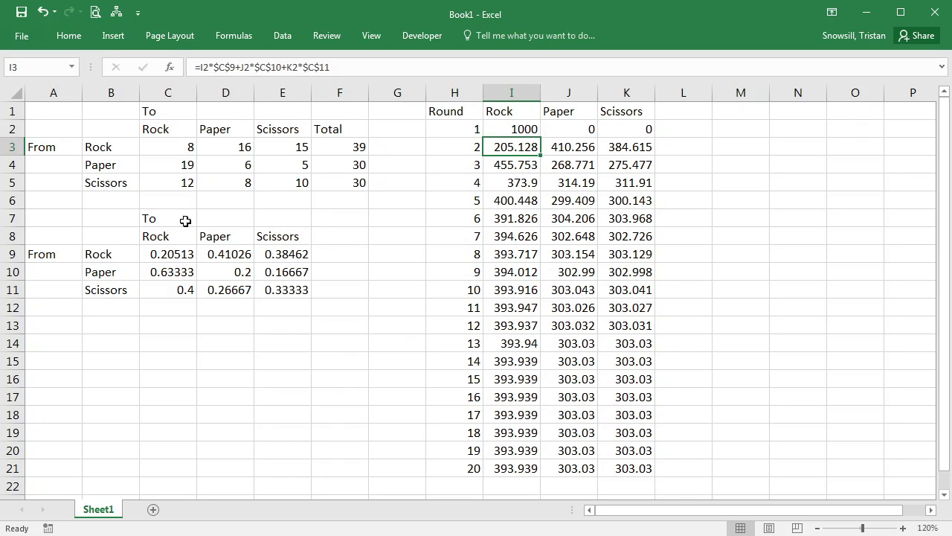
# Copy the probability matrix A7:E11 and paste it as transposed values starting at A13.
pyautogui.moveTo(55, 218); pyautogui.dragTo(285, 293)
pyautogui.hotkey('ctrl', 'c')
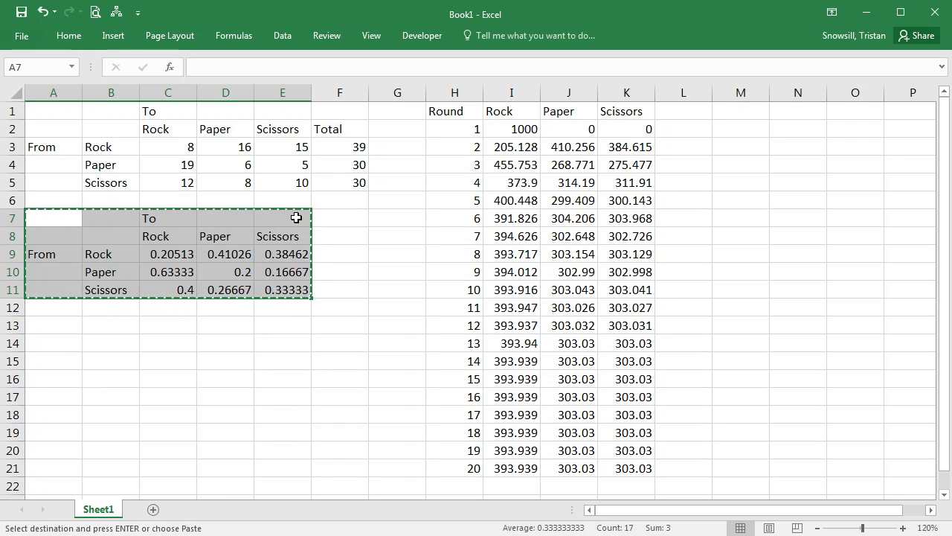
pyautogui.click(67, 325)
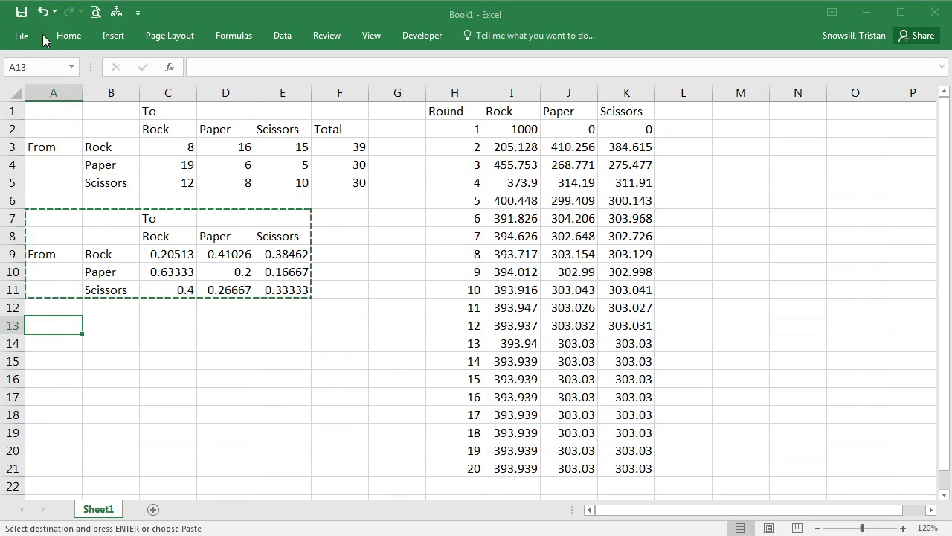
pyautogui.hotkey('alt', 'h')
pyautogui.press('v')
pyautogui.press('t')
pyautogui.click(213, 357)
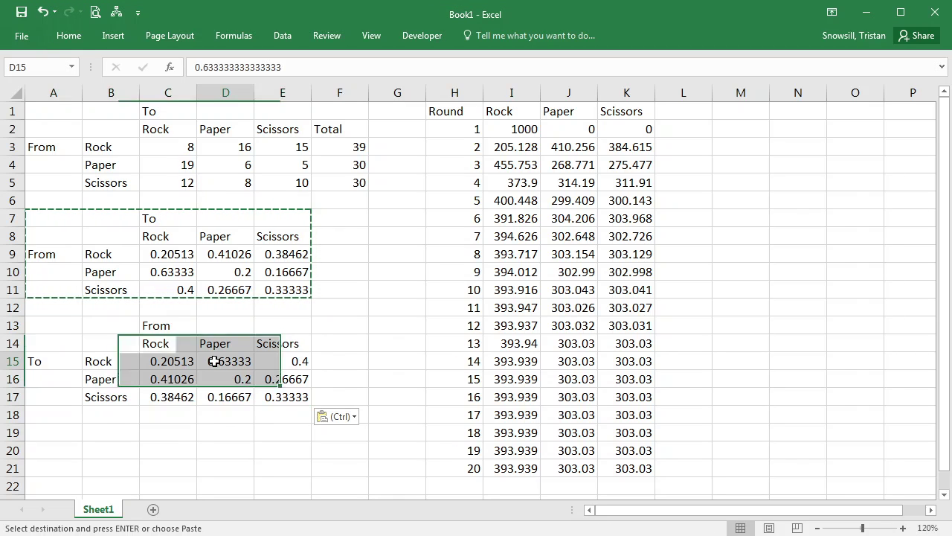
# Enter =SUMPRODUCT($I2:$K2,$C$15:$E$15) in I3 for round 2 Rock, and fill it down through I21.
pyautogui.click(499, 153)
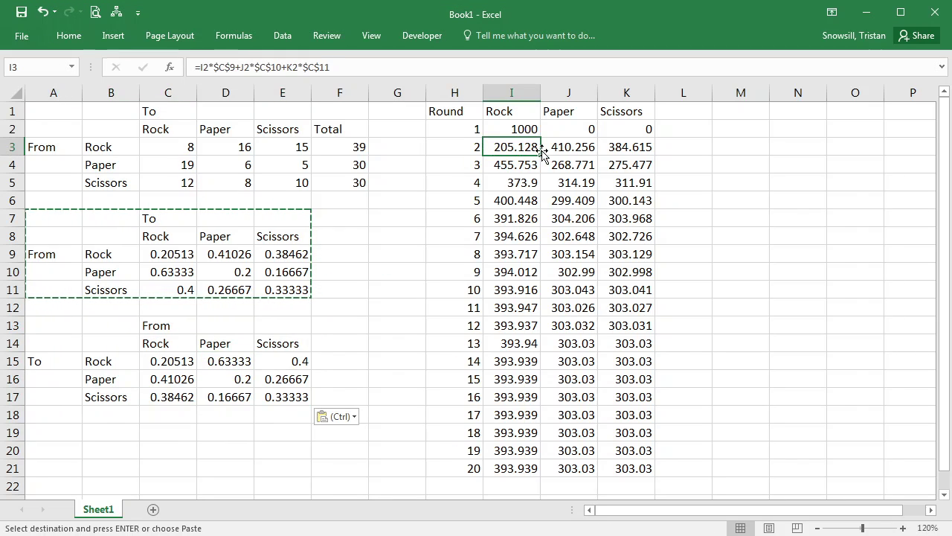
pyautogui.write('=sumpro')
pyautogui.press('Tab')
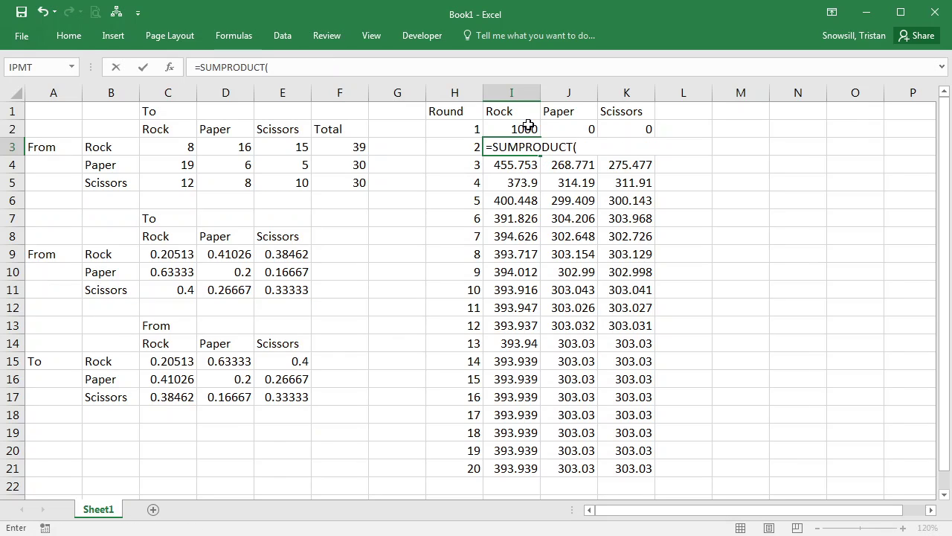
pyautogui.moveTo(510, 128); pyautogui.dragTo(616, 128)
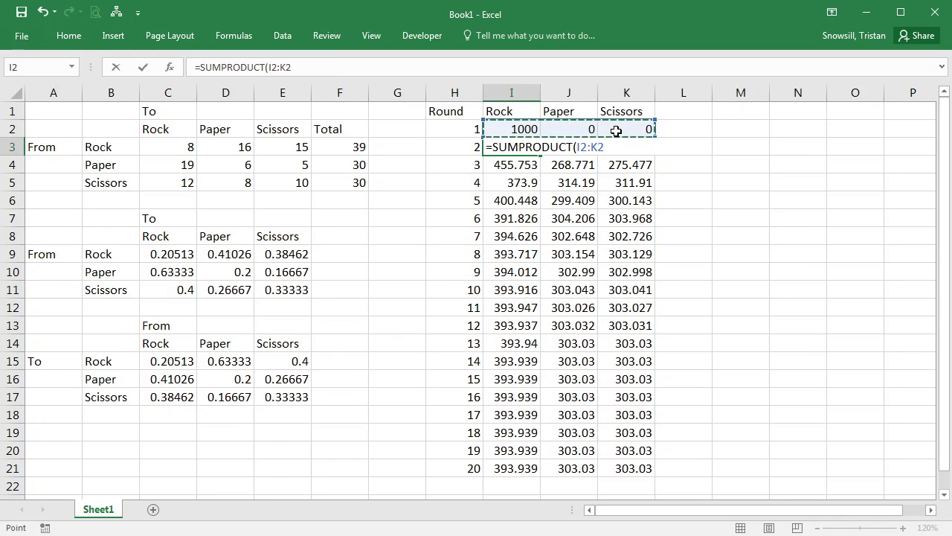
pyautogui.moveTo(515, 132); pyautogui.dragTo(608, 130)
pyautogui.press('F4')
pyautogui.press('F4')
pyautogui.press('F4')
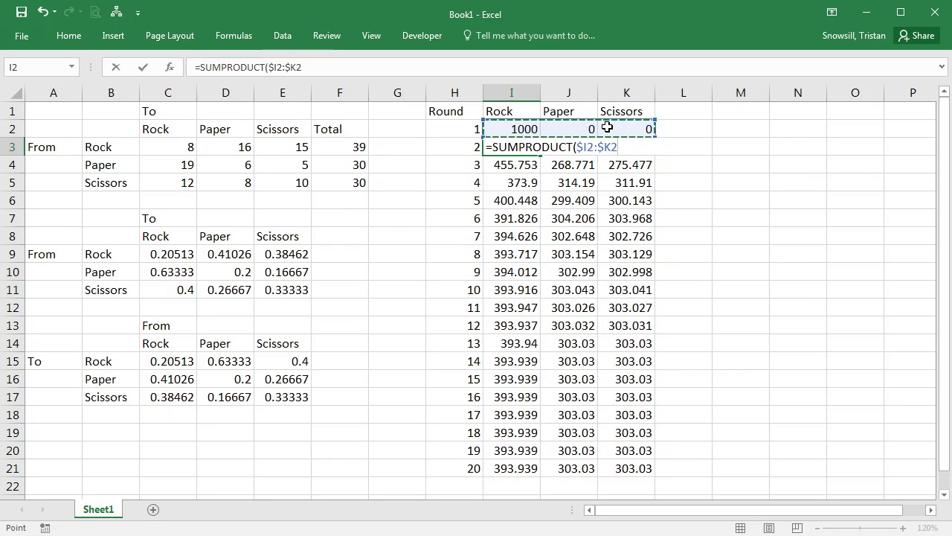
pyautogui.write(',')
pyautogui.moveTo(164, 363); pyautogui.dragTo(263, 361)
pyautogui.press('F4')
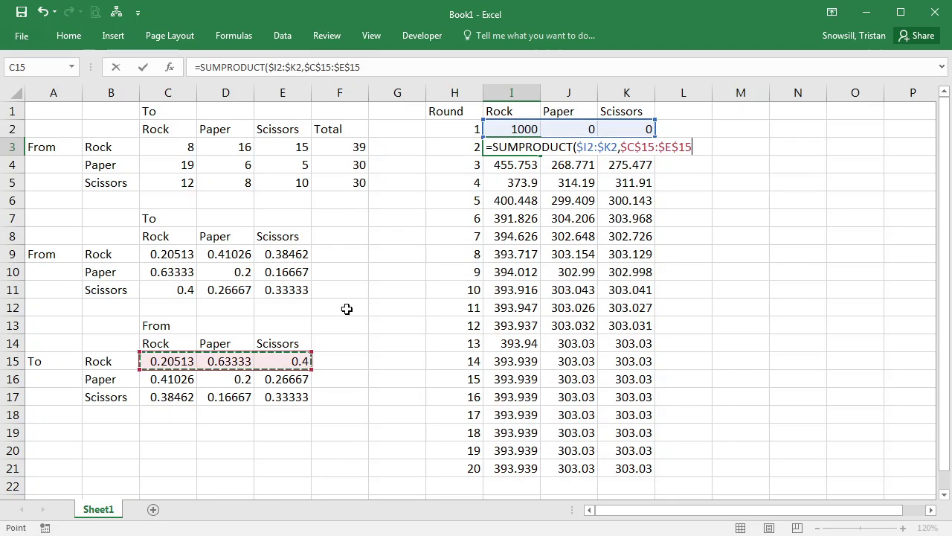
pyautogui.write(')')
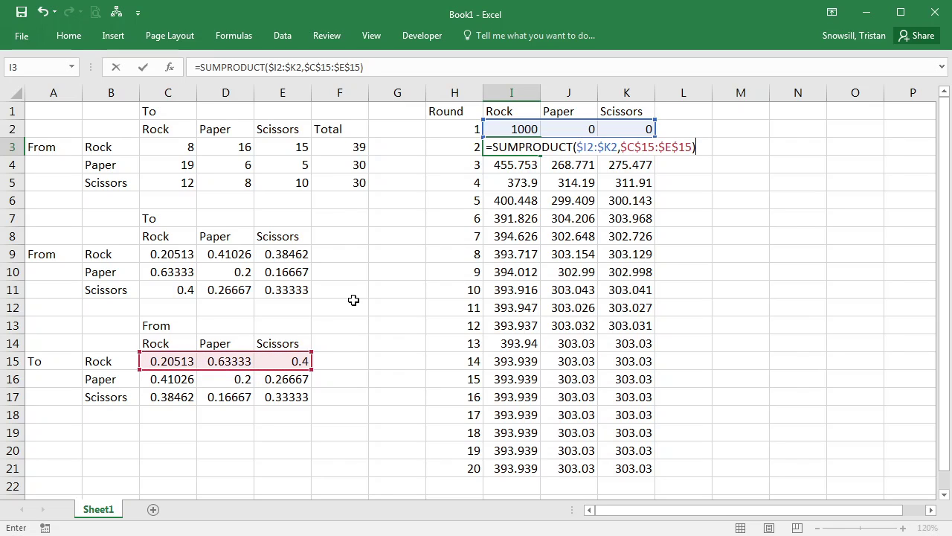
pyautogui.press('Return')
pyautogui.press('Up')
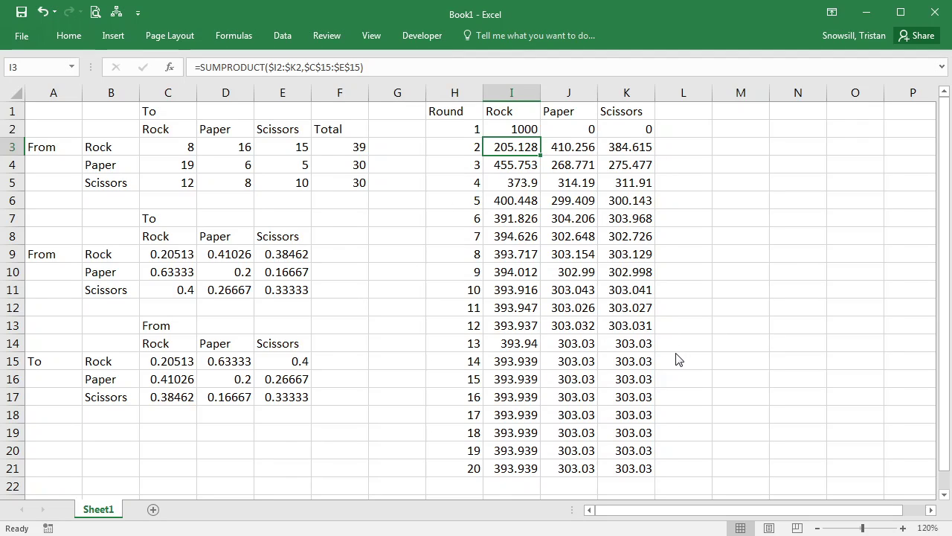
pyautogui.keyDown('shift'); pyautogui.click(504, 468); pyautogui.keyUp('shift')
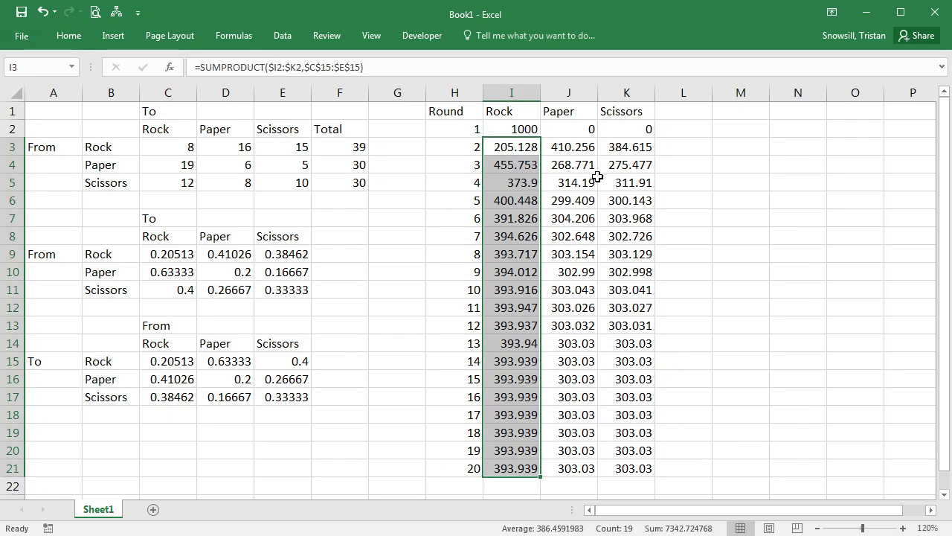
# Copy the I3 formula into J3 and change its matrix range to the transposed Paper row, $C$16:$E$16.
pyautogui.click(519, 147)
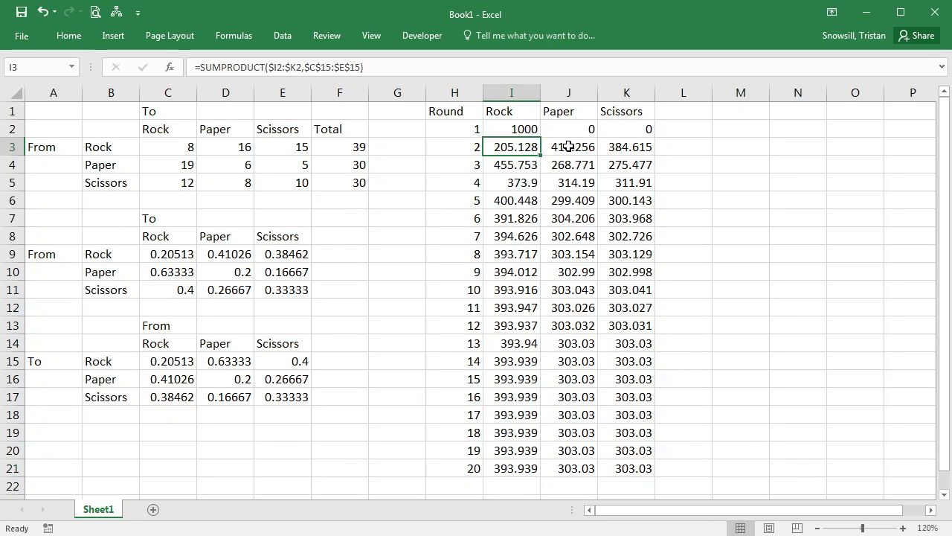
pyautogui.click(568, 147)
pyautogui.hotkey('ctrl', 'v')
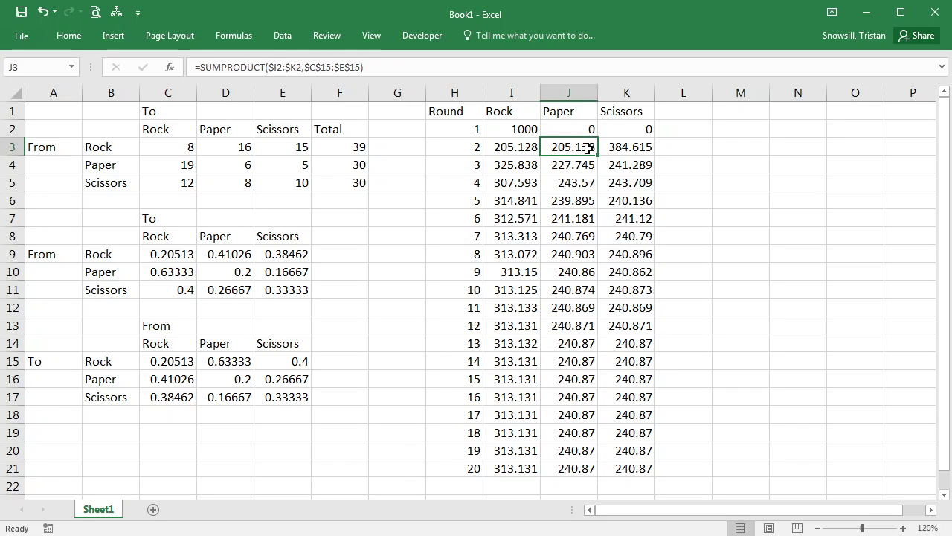
pyautogui.press('F2')
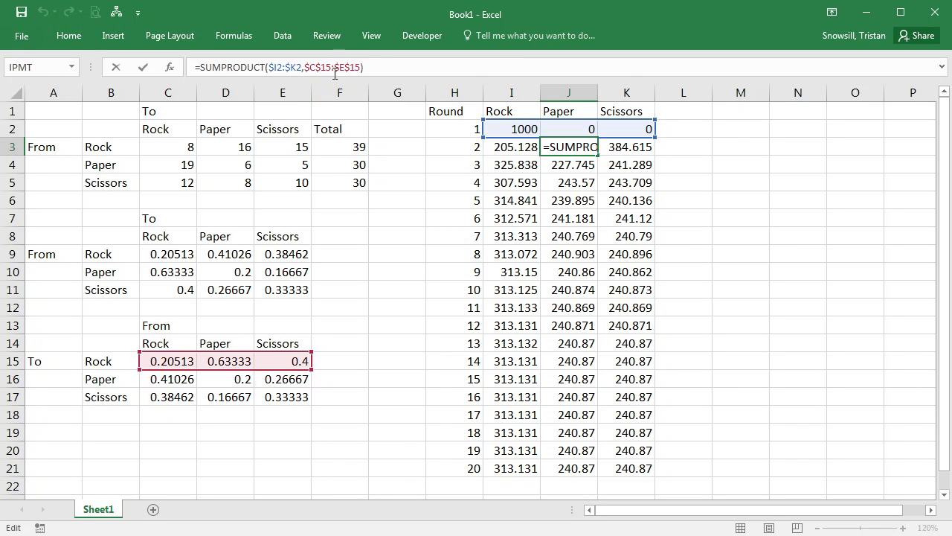
pyautogui.moveTo(275, 369); pyautogui.dragTo(279, 381)
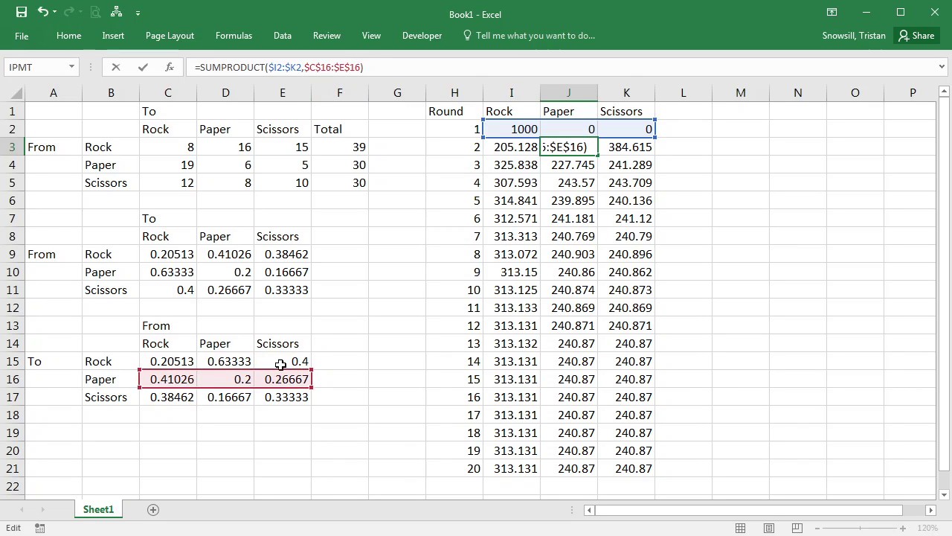
pyautogui.press('Tab')
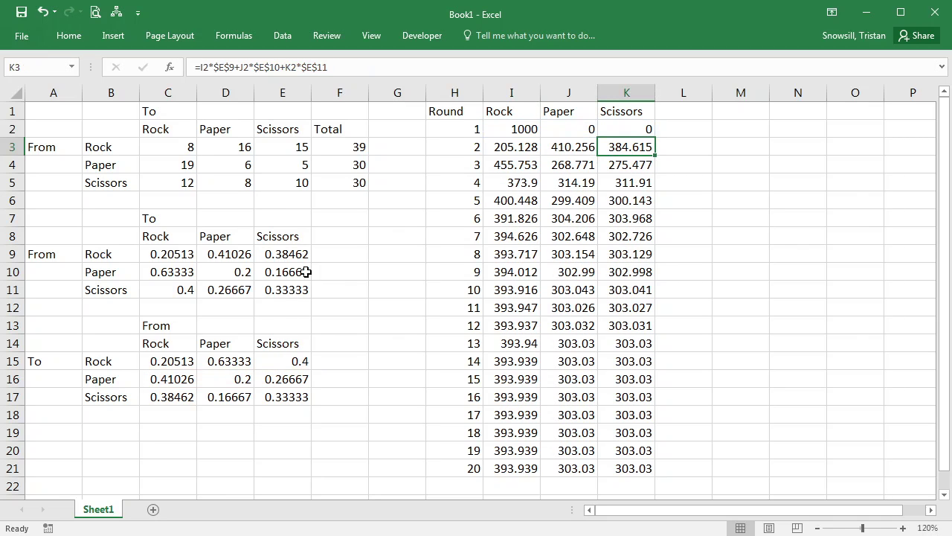
# Fill the SUMPRODUCT formula into K3 with matrix range $C$17:$E$17, and fill J3:K3 down through row 21.
pyautogui.hotkey('ctrl', 'r')
pyautogui.press('F2')
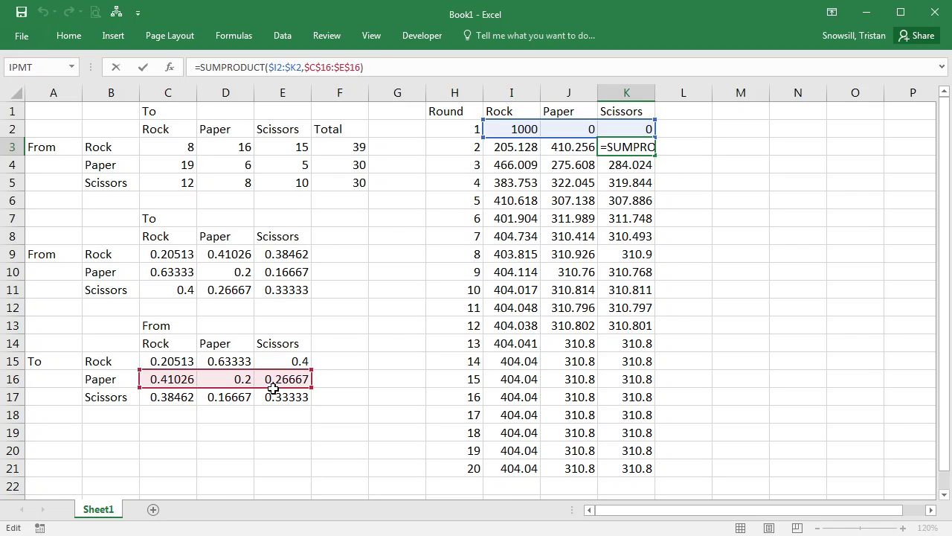
pyautogui.moveTo(273, 387); pyautogui.dragTo(274, 397)
pyautogui.press('Tab')
pyautogui.moveTo(561, 147); pyautogui.dragTo(625, 468)
# Examine the SUMPRODUCT formulas in the Rock, Paper and Scissors columns and the sum of the round 2 values.
pyautogui.click(577, 275)
pyautogui.click(513, 166)
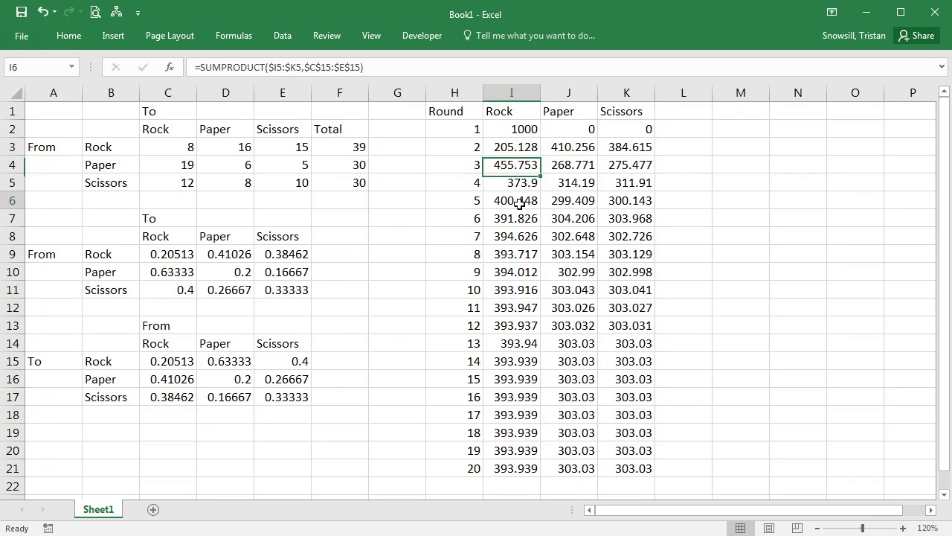
pyautogui.press('Down')
pyautogui.press('Right')
pyautogui.press('Right')
pyautogui.click(602, 153)
pyautogui.click(564, 165)
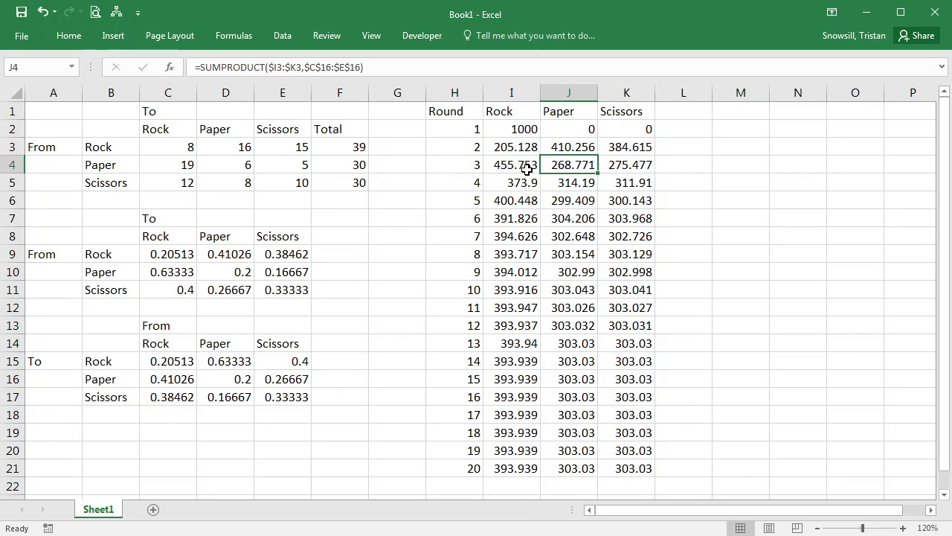
pyautogui.click(521, 165)
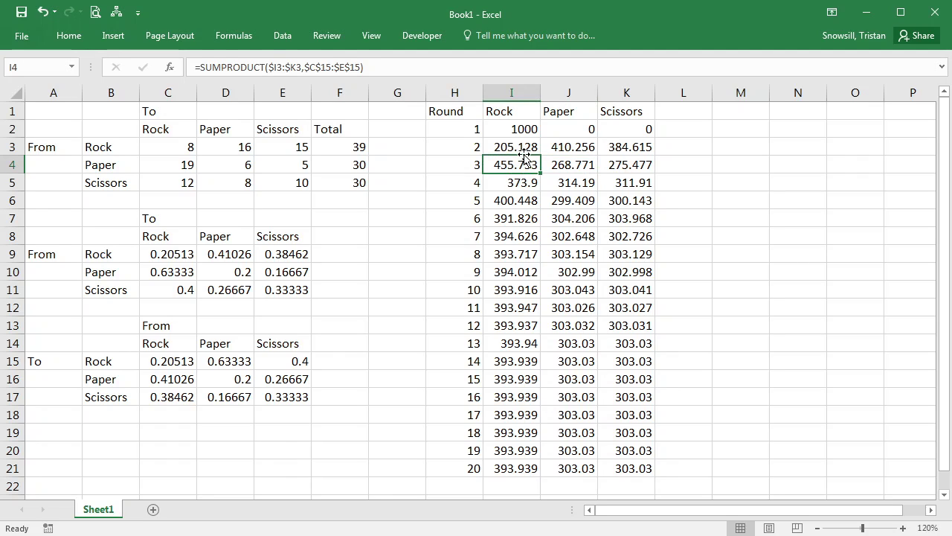
pyautogui.moveTo(512, 147); pyautogui.dragTo(625, 147)
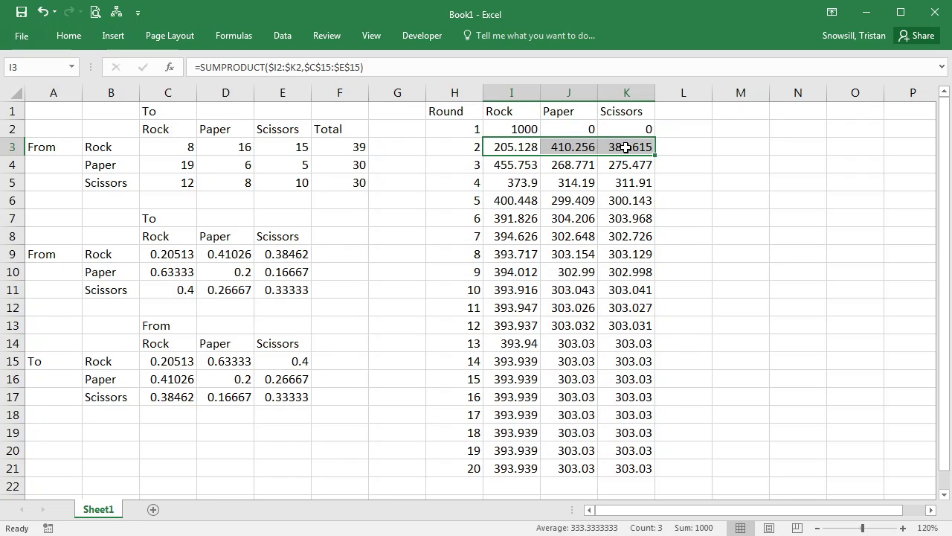
pyautogui.click(521, 147)
pyautogui.click(565, 147)
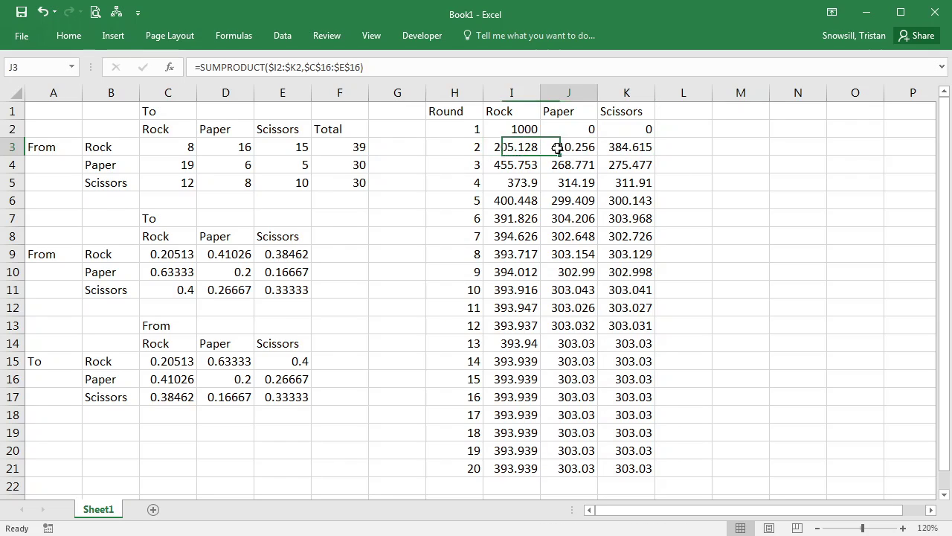
pyautogui.click(632, 148)
# Enter the array formula =MMULT(I2:K2,$C$9:$E$11) across I3:K3, and fill it down through row 21.
pyautogui.moveTo(517, 149); pyautogui.dragTo(647, 146)
pyautogui.write('=')
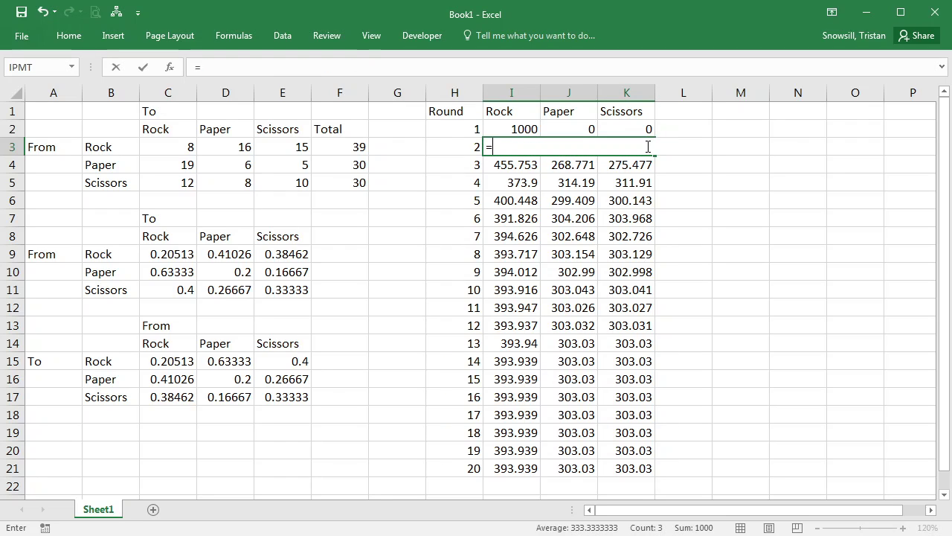
pyautogui.write('MMULT')
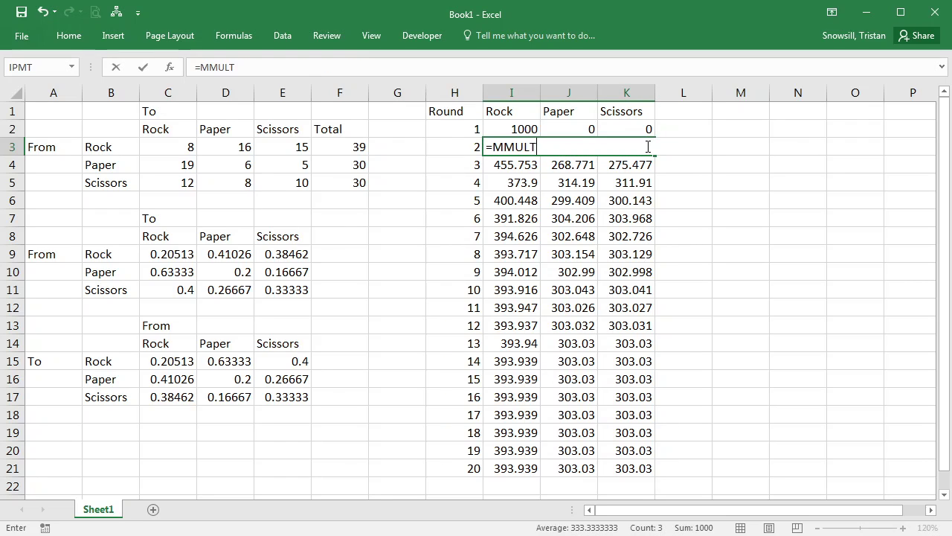
pyautogui.write('(')
pyautogui.moveTo(506, 128); pyautogui.dragTo(628, 129)
pyautogui.write(',')
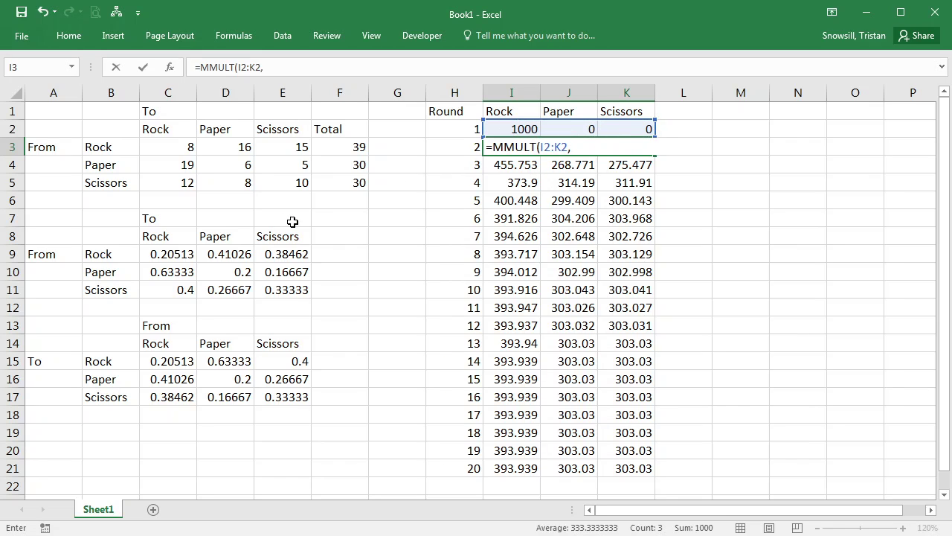
pyautogui.moveTo(166, 253); pyautogui.dragTo(279, 292)
pyautogui.press('F4')
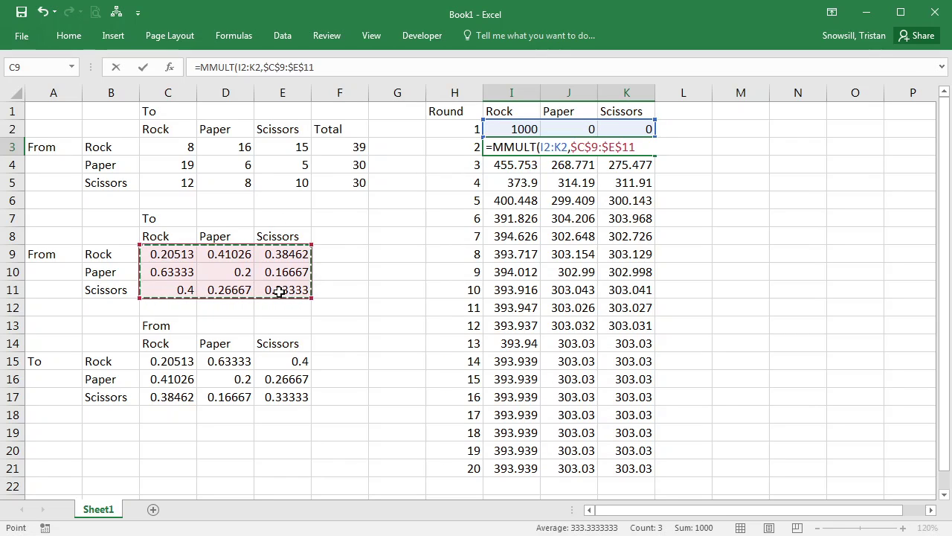
pyautogui.write(')')
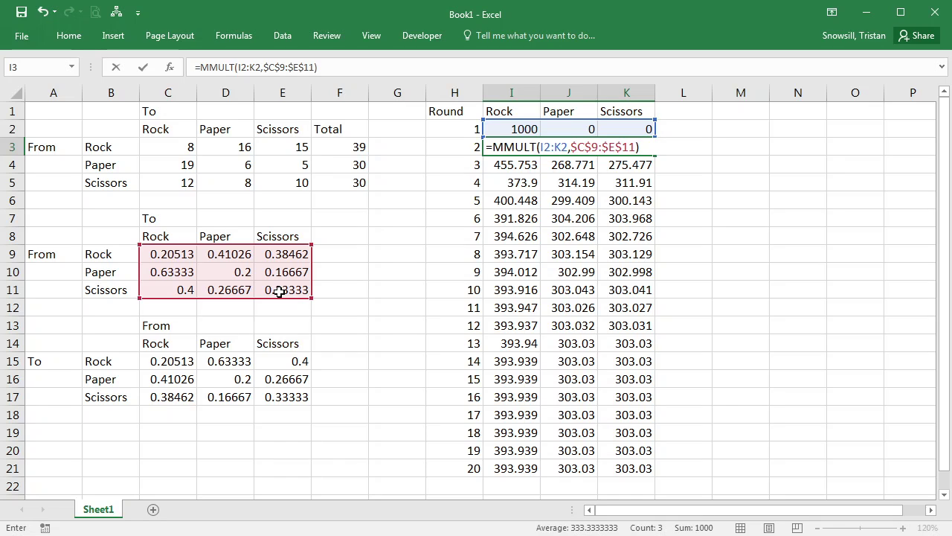
pyautogui.hotkey('ctrl', 'shift', 'Return')
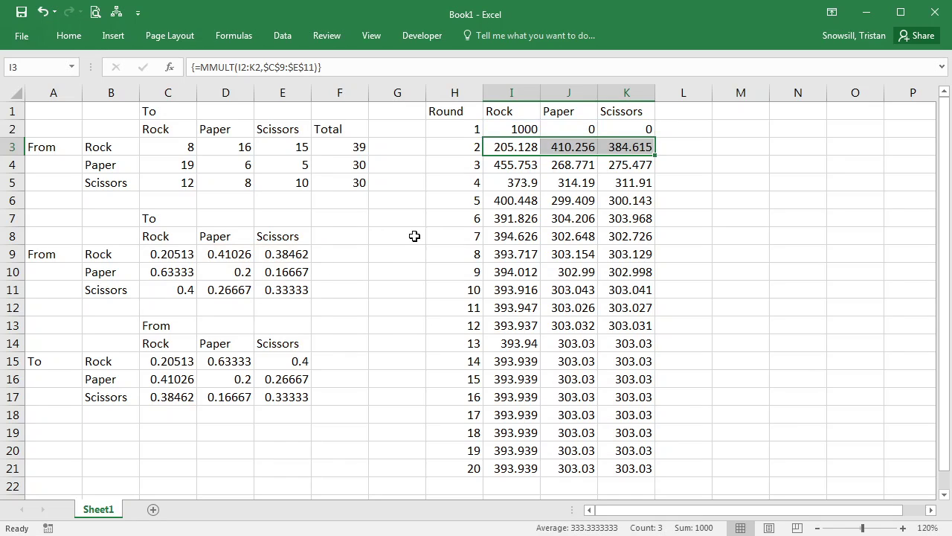
pyautogui.keyDown('shift'); pyautogui.click(633, 465); pyautogui.keyUp('shift')
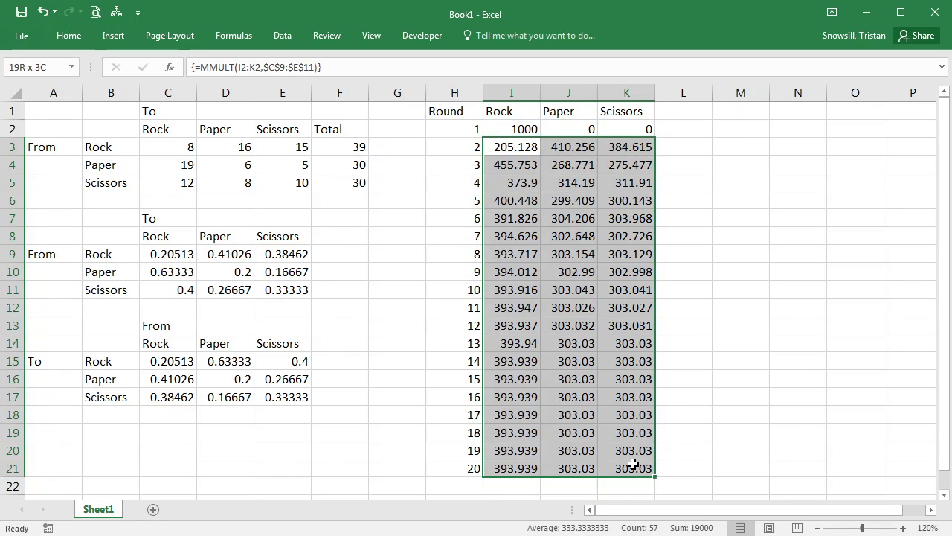
pyautogui.click(627, 203)
# Delete the transposed probability matrix in A13:E17.
pyautogui.moveTo(64, 327); pyautogui.dragTo(278, 404)
pyautogui.press('Delete')
pyautogui.click(569, 237)
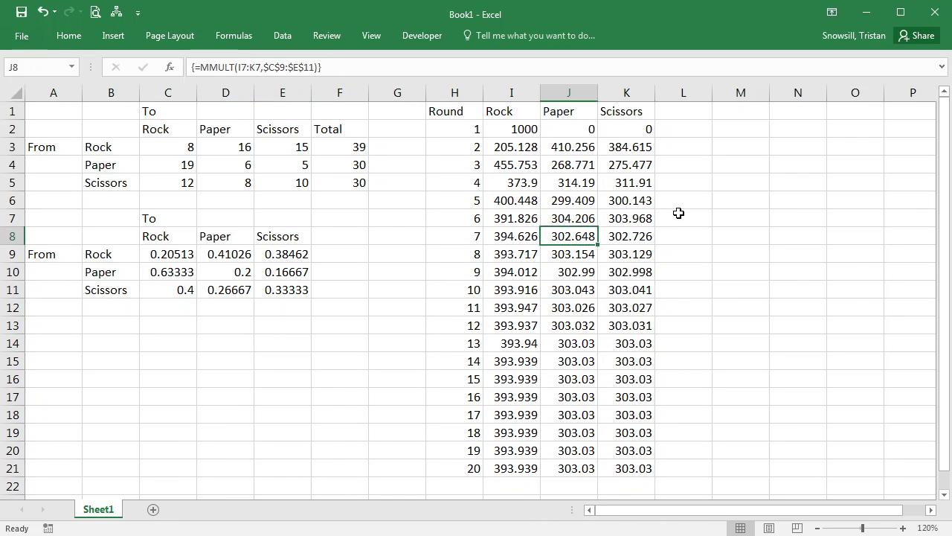
# Examine the MMULT array formulas in the projection table from round 2 down to round 9.
pyautogui.click(494, 128)
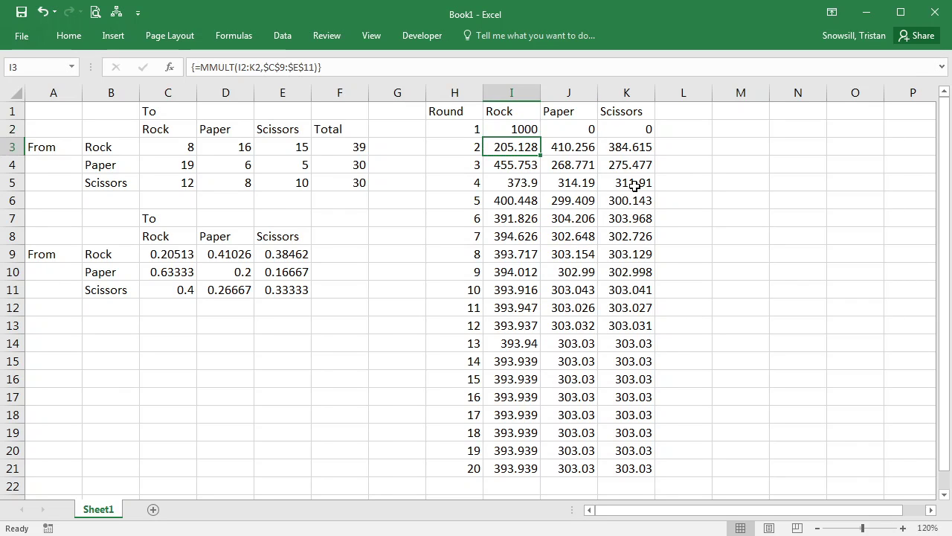
pyautogui.press('Down')
pyautogui.press('Down')
pyautogui.press('Down')
pyautogui.press('Down')
pyautogui.press('Down')
pyautogui.press('Down')
pyautogui.press('Down')
pyautogui.press('Right')
pyautogui.press('Right')
pyautogui.press('Right')
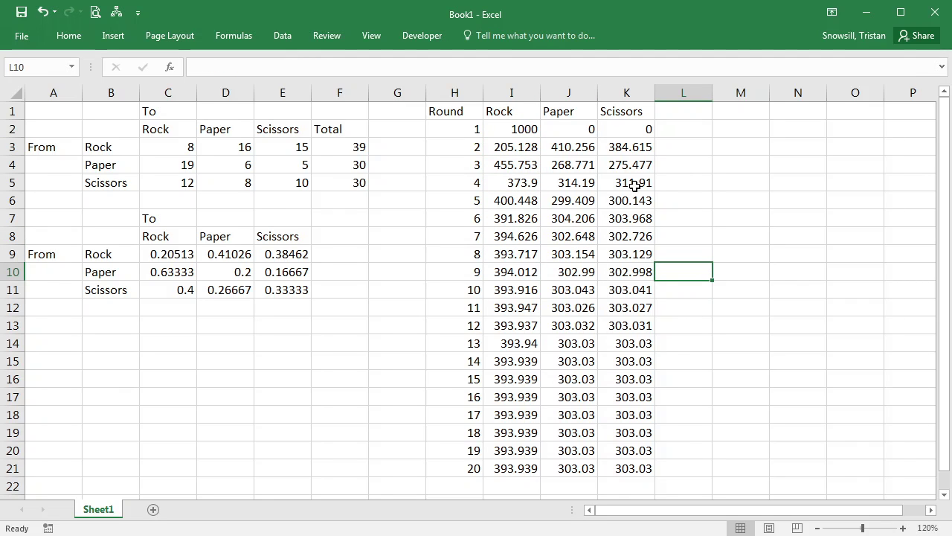